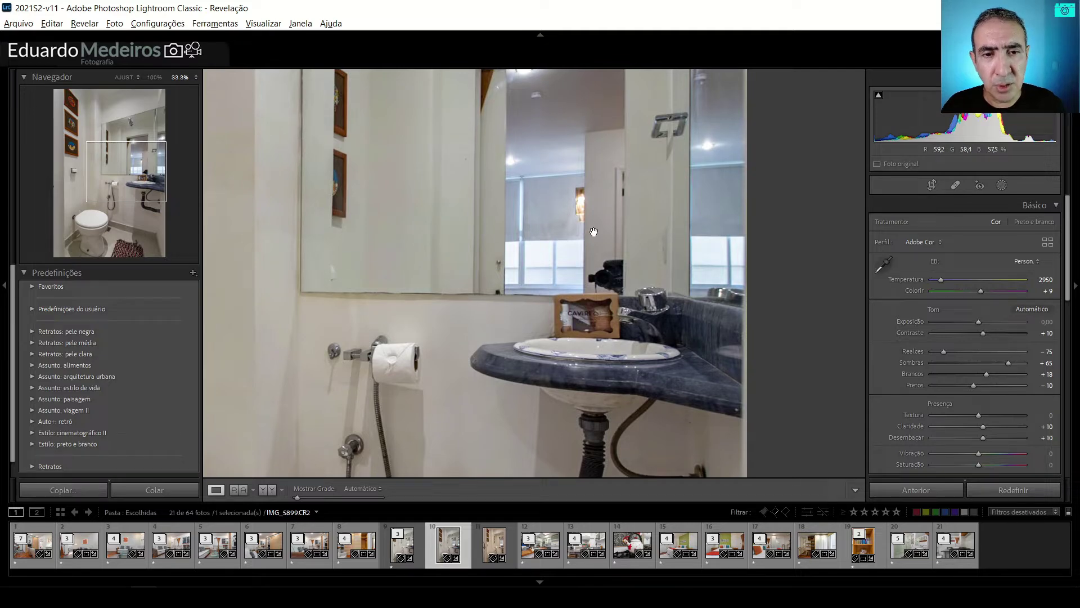
Step: Switch to Photoshop with the bathroom photo IMG_5899.CR2 and unlock its background layer for editing
left_click(511, 255)
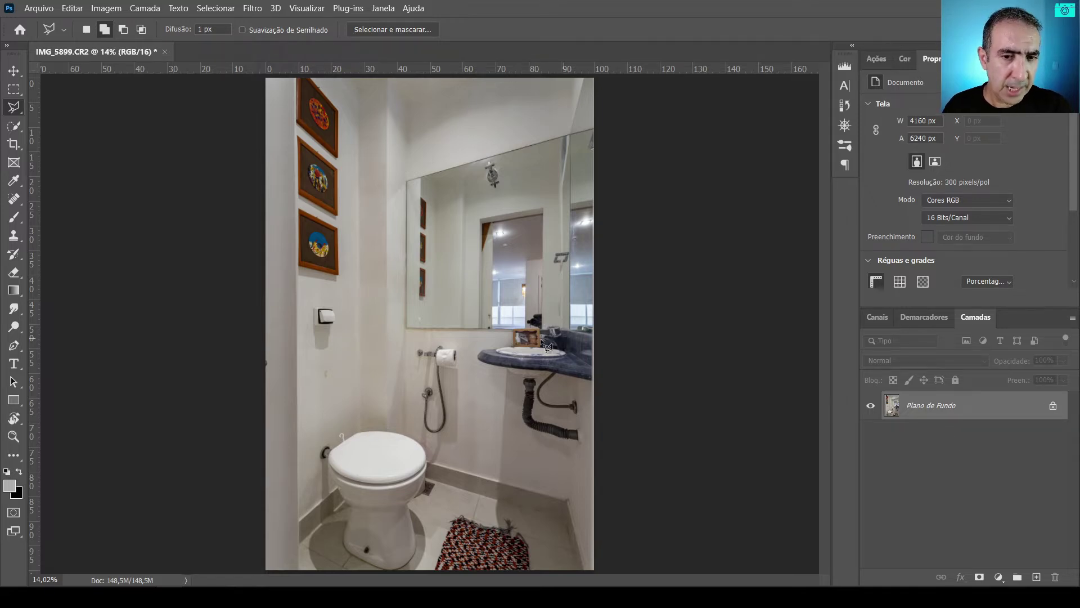
left_click(1053, 409)
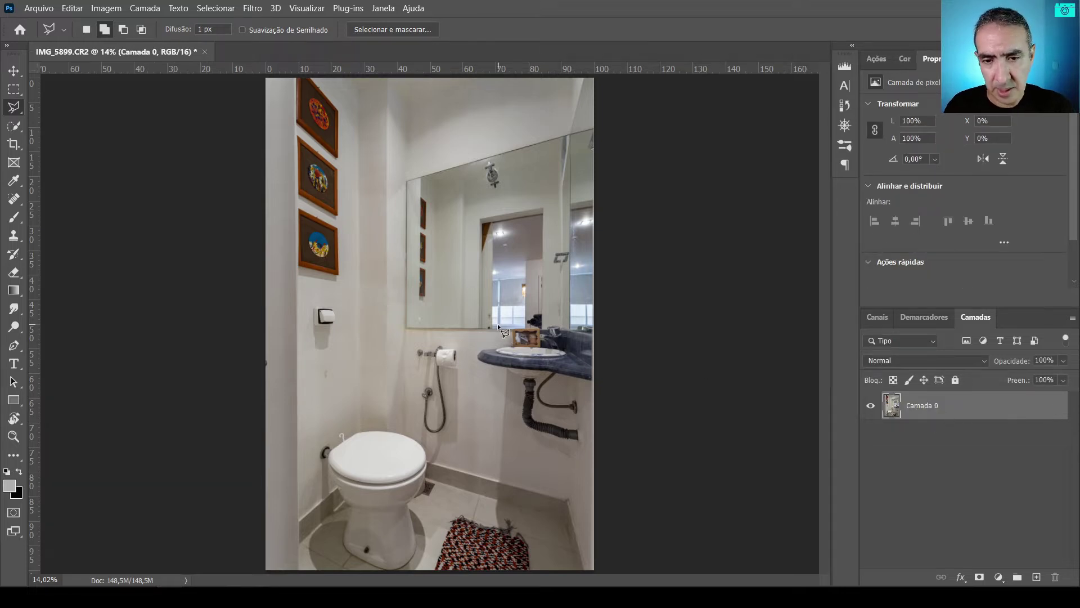
Step: Outline the clean wall strip above the reflected camera with the Polygonal Lasso and paste a merged copy onto a new layer
key("z")
mouse_move(543, 310)
left_mouse_down()
mouse_move(631, 309)
mouse_move(622, 310)
left_mouse_up()
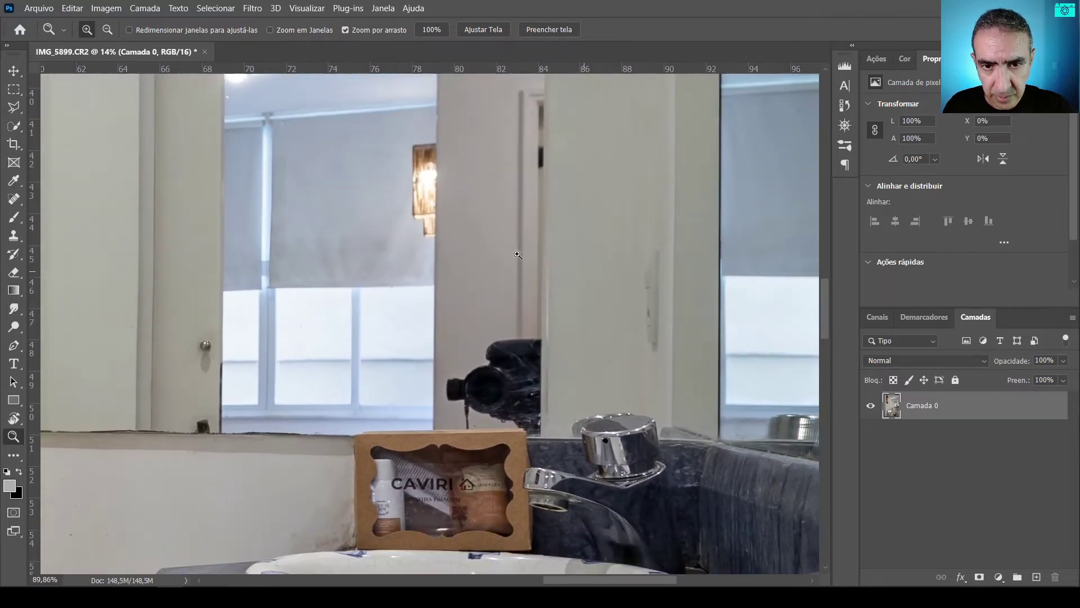
key("l")
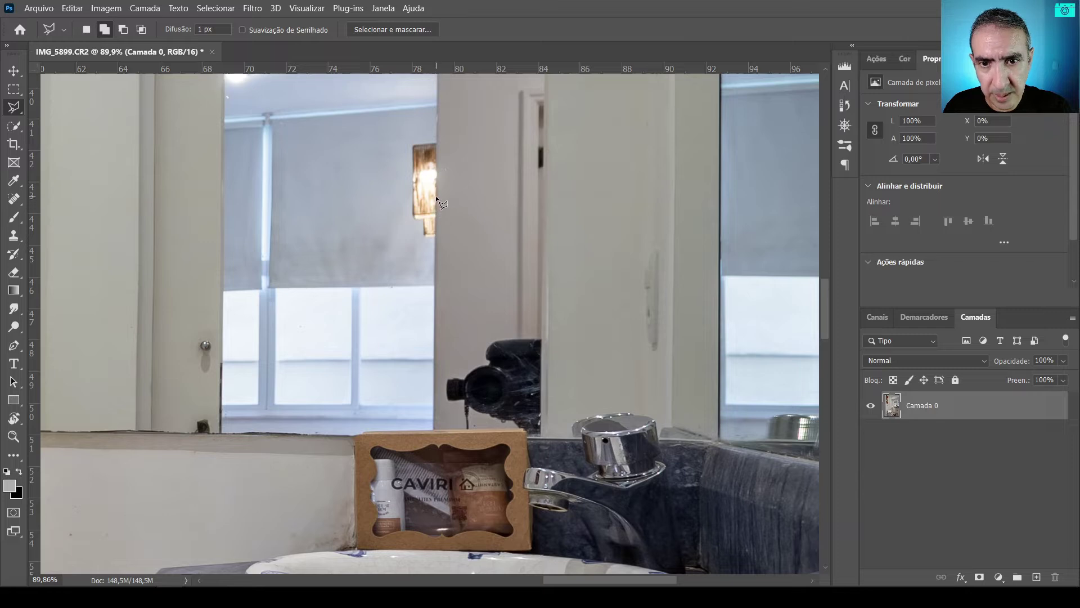
left_click(436, 195)
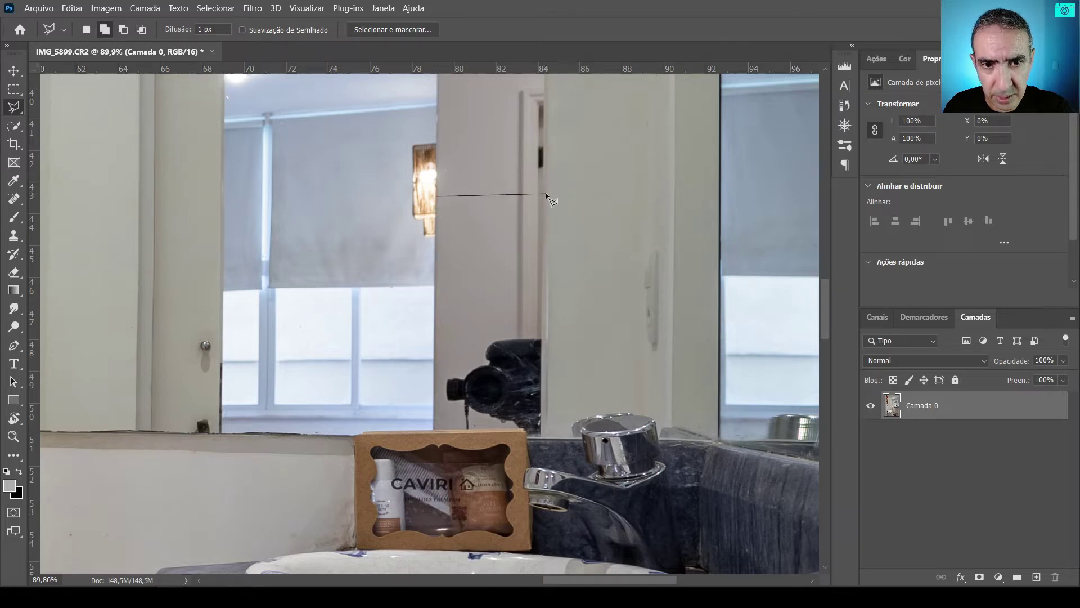
left_click(546, 330)
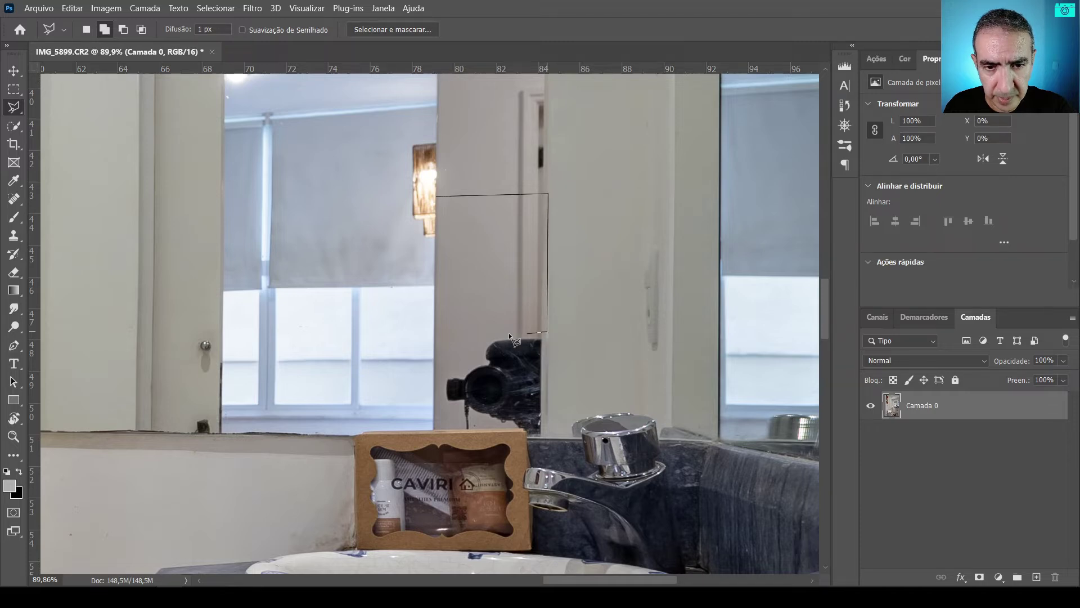
left_click(437, 328)
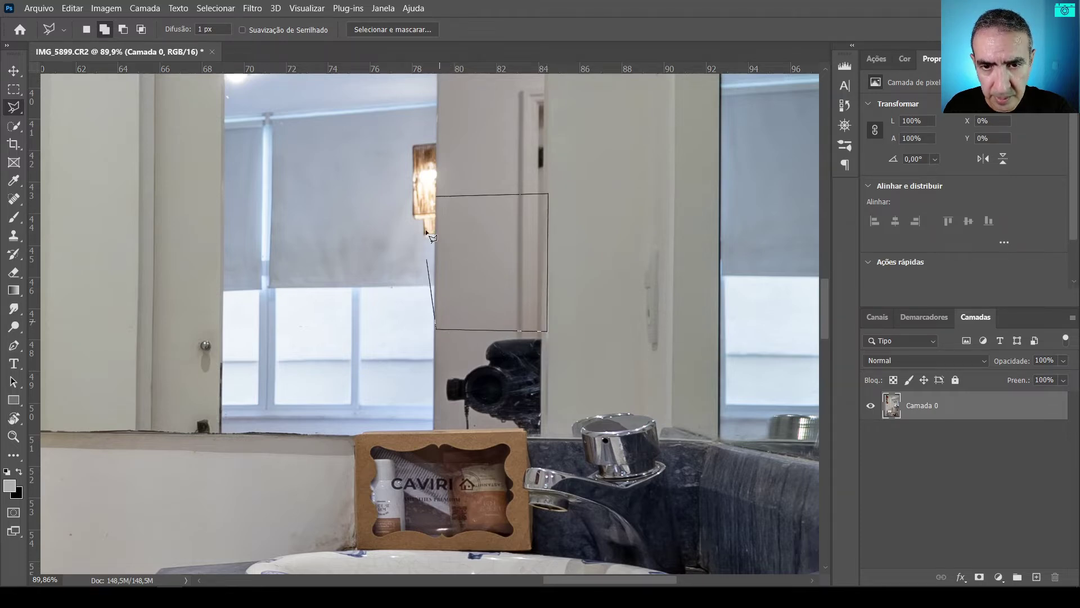
left_click(436, 196)
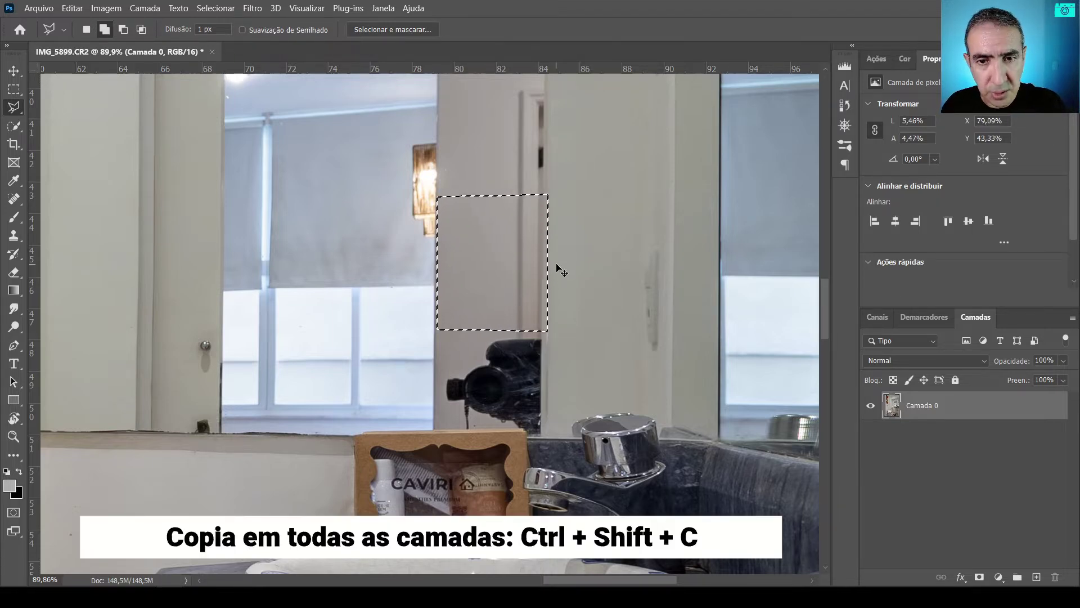
key("ctrl+shift+c")
key("ctrl+v")
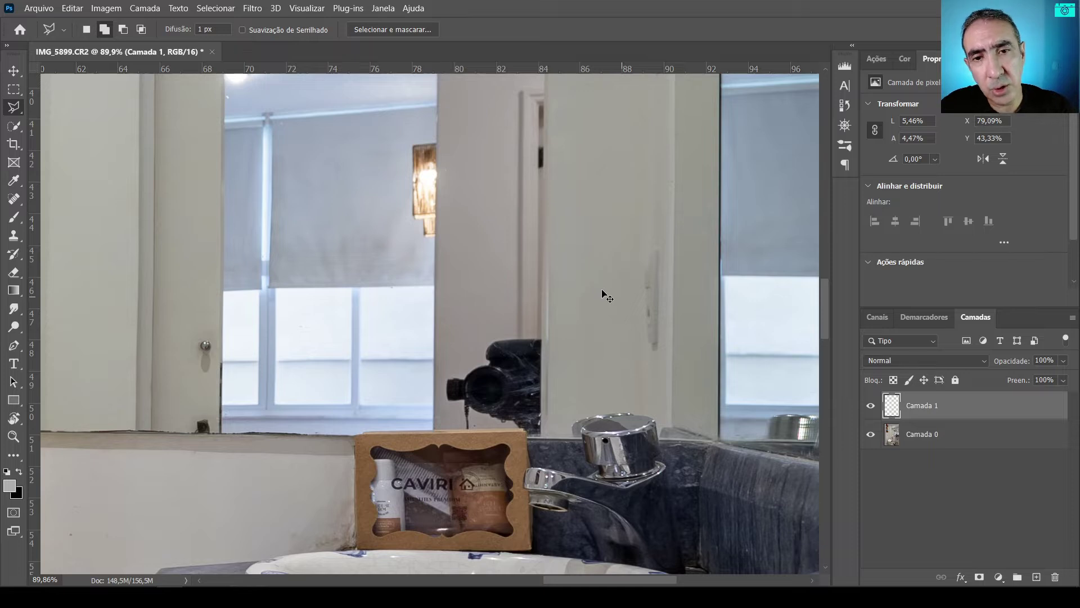
Step: Distort the pasted wall patch downward to the mirror's lower edge, about 176% of its height, to cover the reflected camera
key("ctrl+t")
right_click(494, 274)
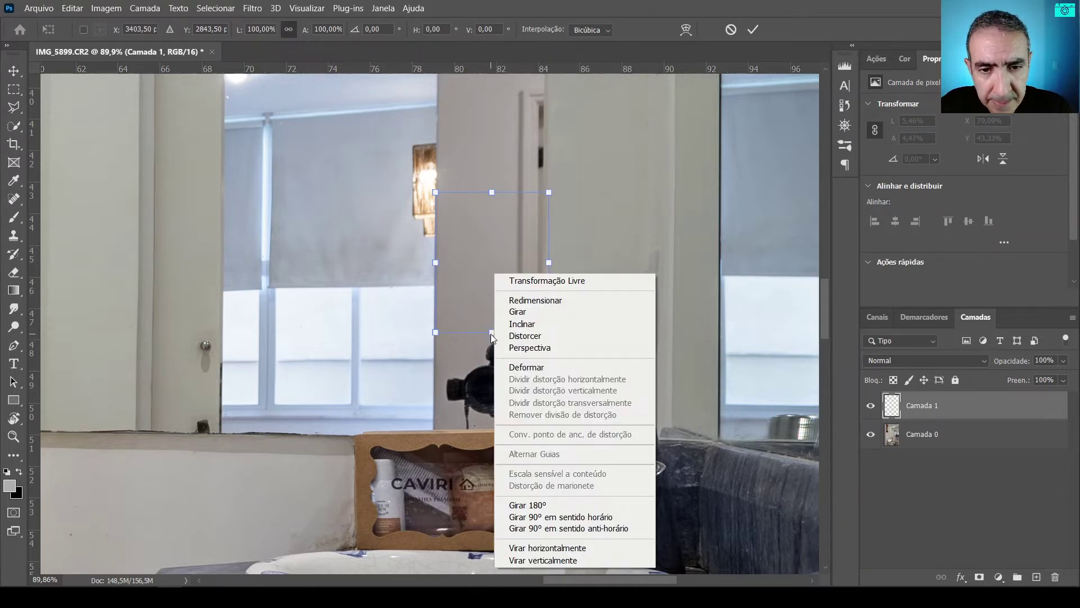
left_click(546, 338)
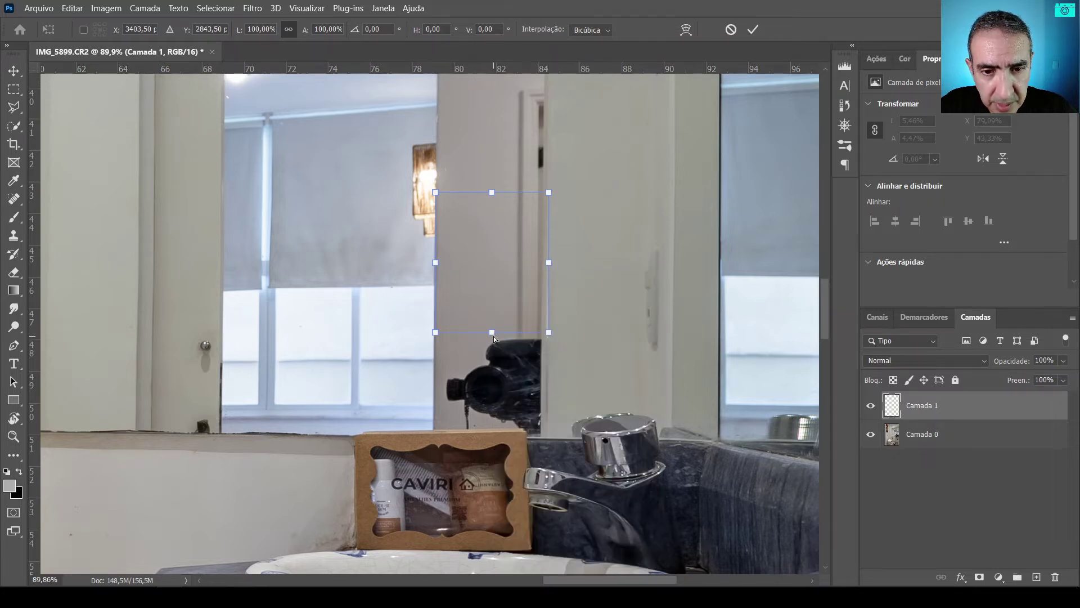
left_click_drag(493, 333, 491, 439)
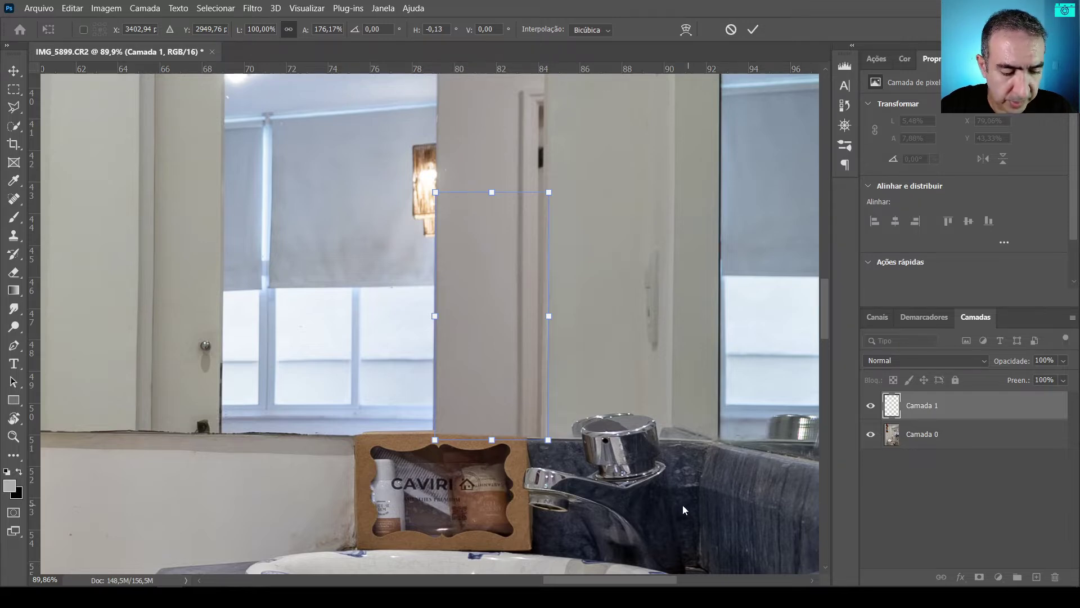
key("Return")
Step: Hide Camada 1 and outline the area beside and below the reflected camera with the Polygonal Lasso, along the door, faucet and gift box edges
key("l")
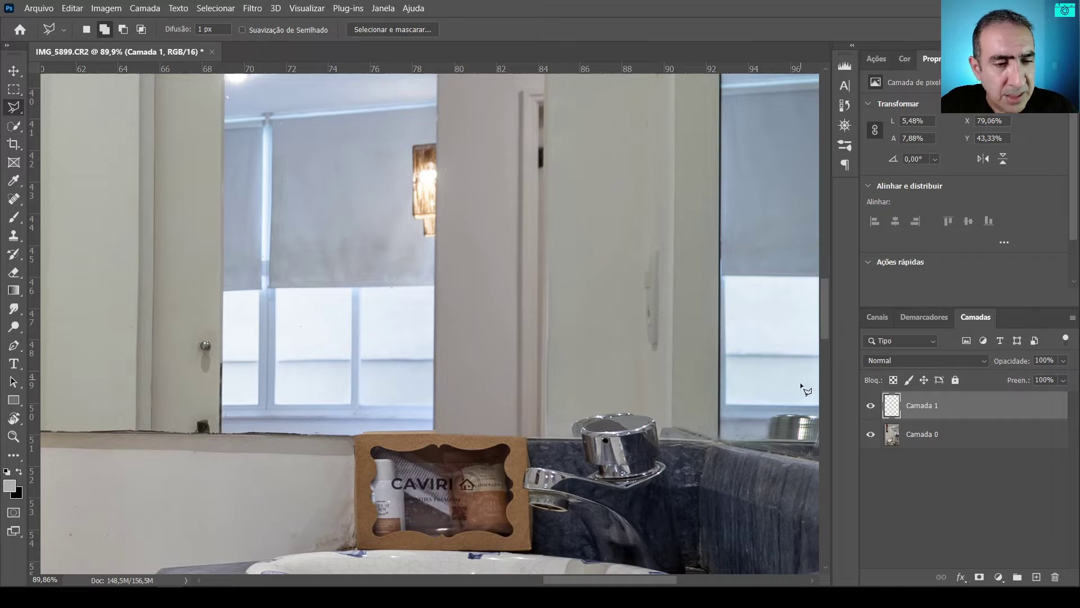
left_click(870, 405)
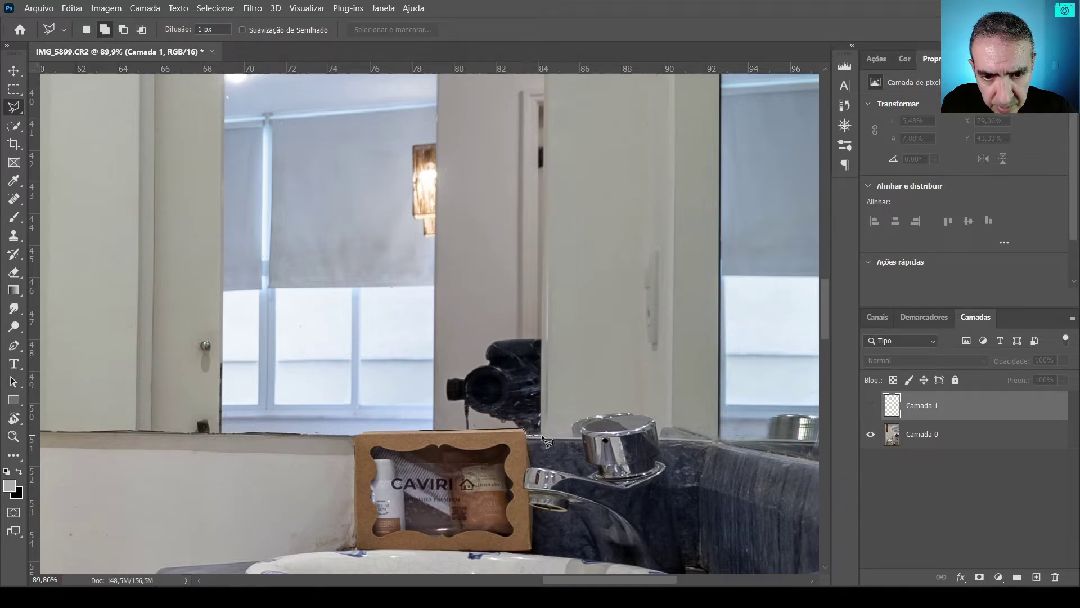
left_click(538, 436)
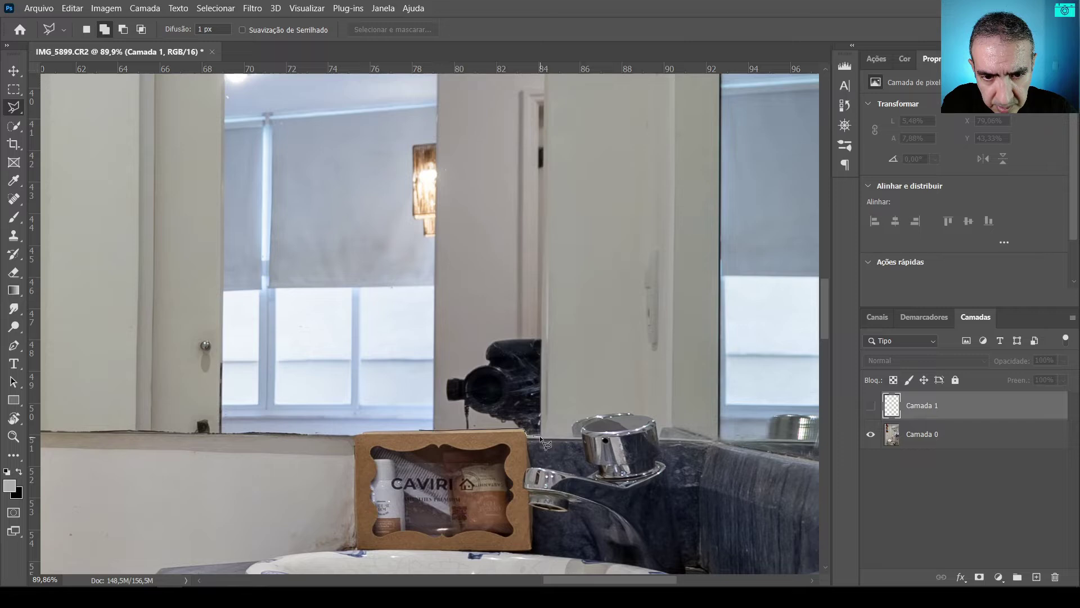
left_click(541, 288)
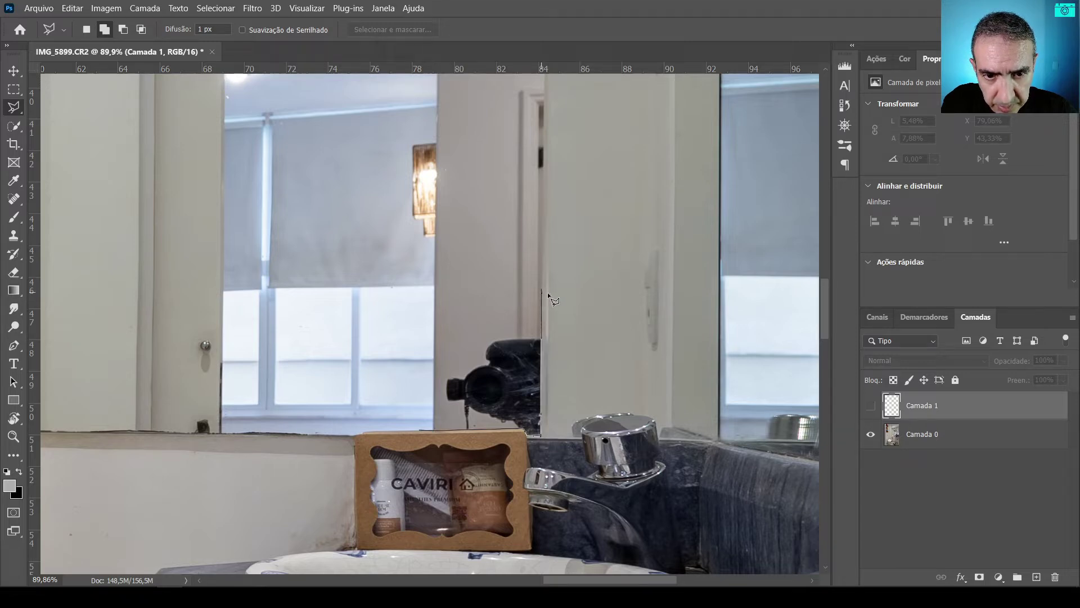
left_click(683, 279)
left_click(672, 459)
left_click(578, 535)
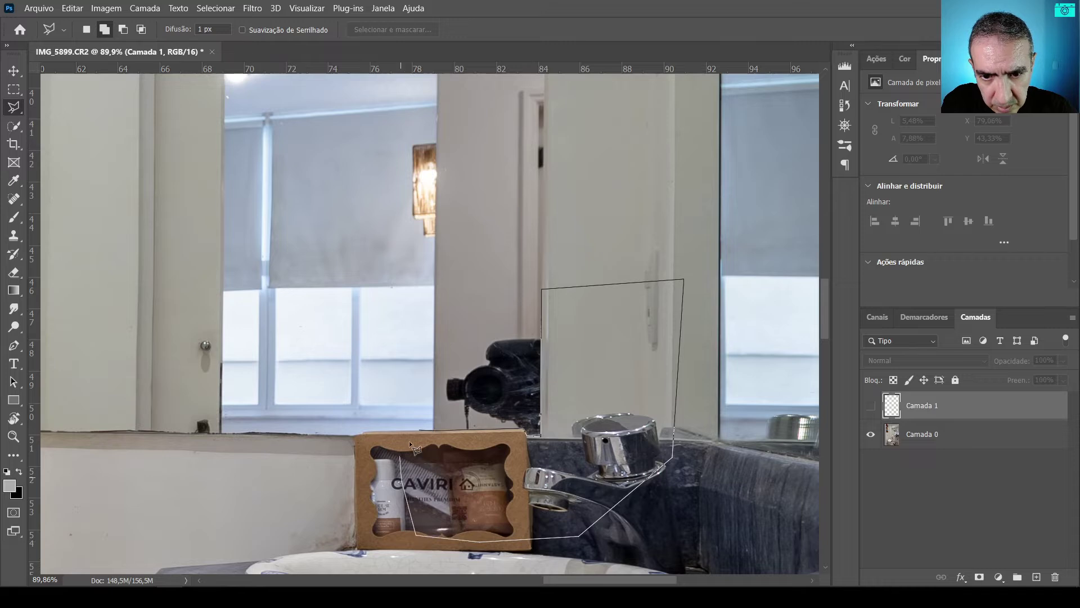
left_click(422, 432)
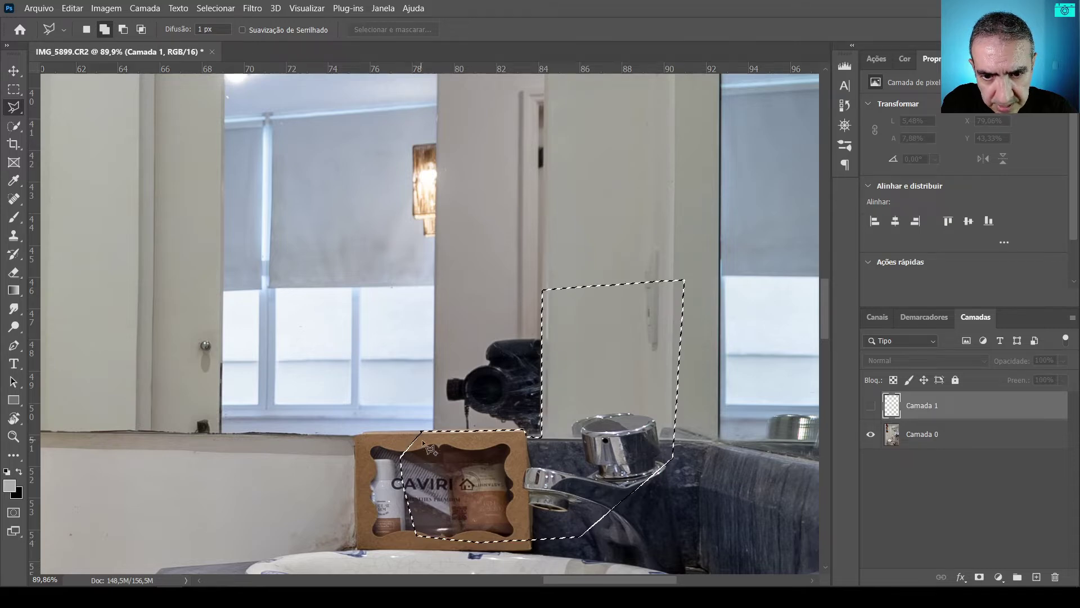
Step: Show Camada 1 again, add a layer mask from the selection and invert the mask so the patch is hidden inside the outlined area
left_click(870, 405)
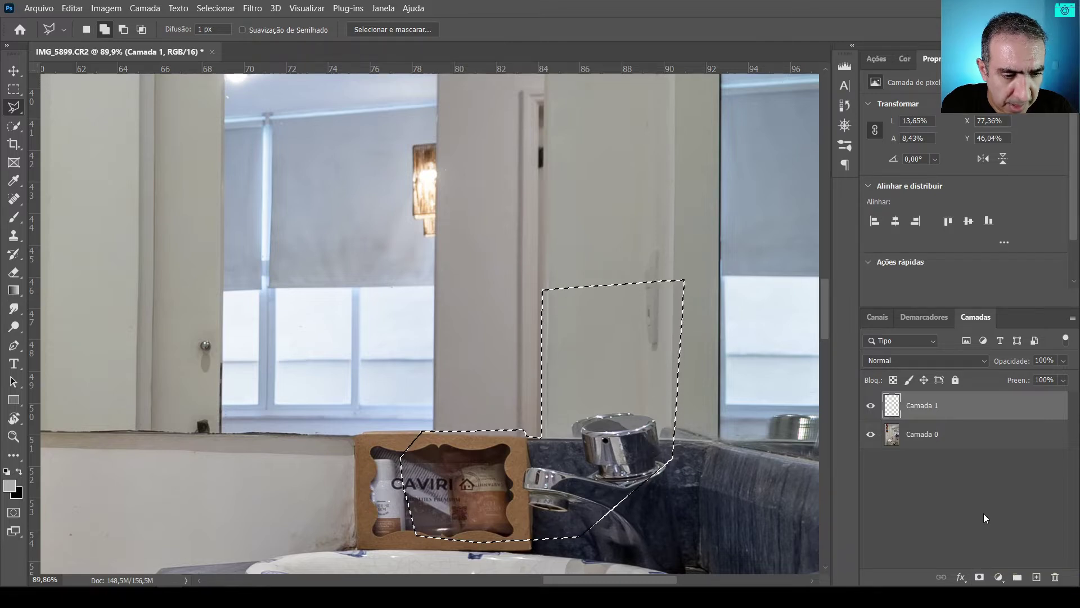
left_click(979, 578)
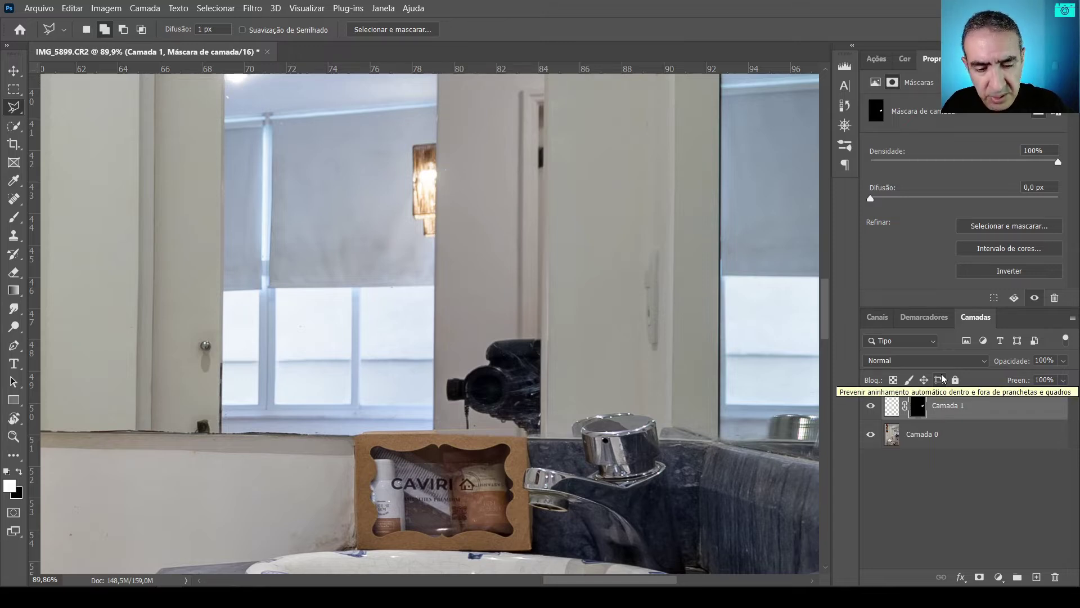
key("ctrl+i")
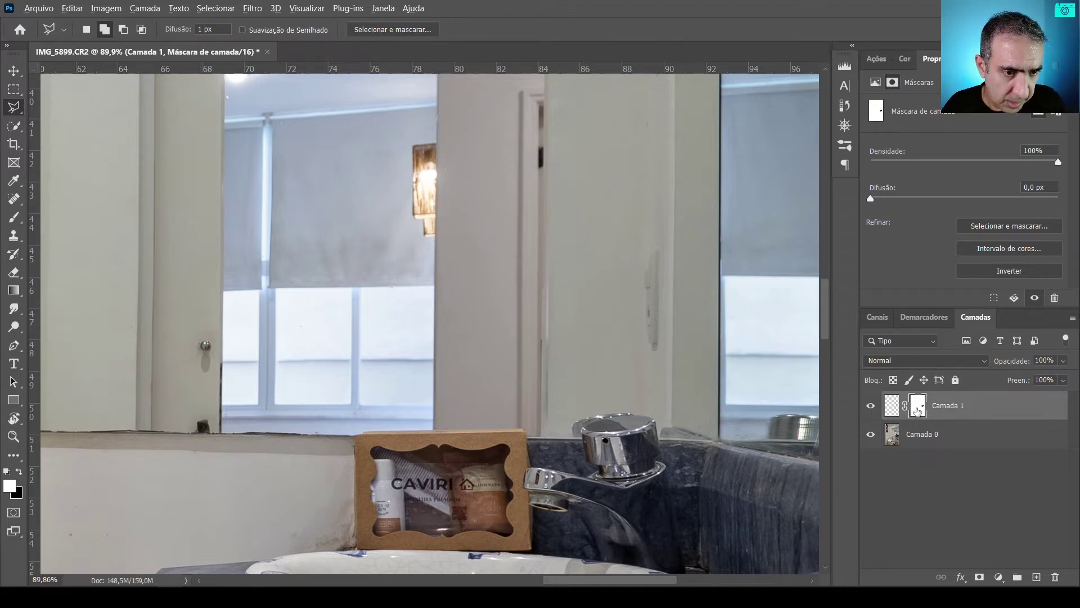
Step: Examine Camada 1's mask on its own and compare the mirror with and without the patch layer, ending with the whole photo in view
left_click(920, 409, "alt")
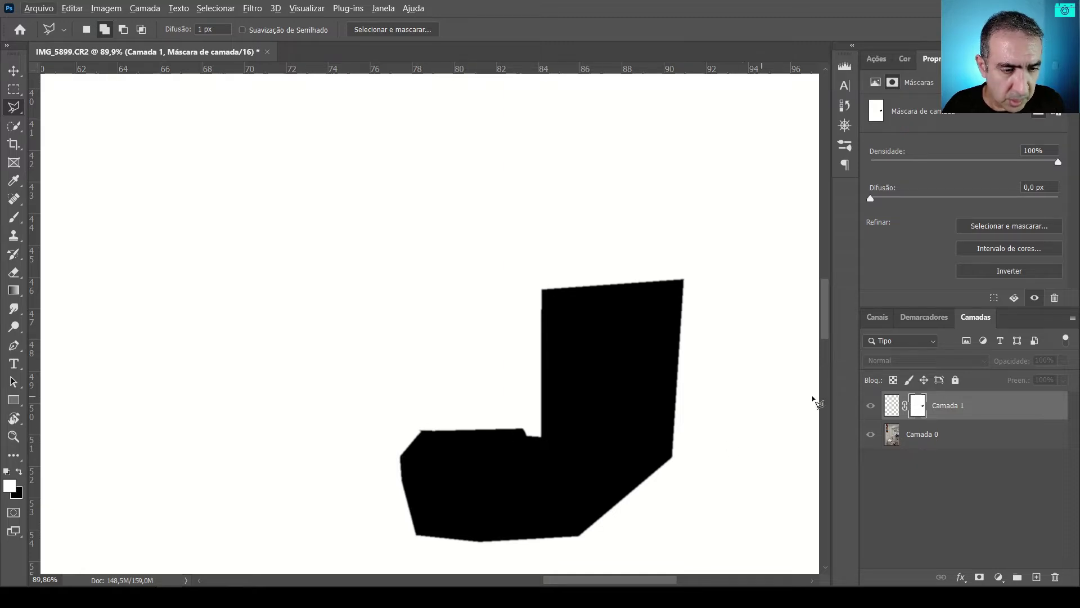
left_click(917, 404, "alt")
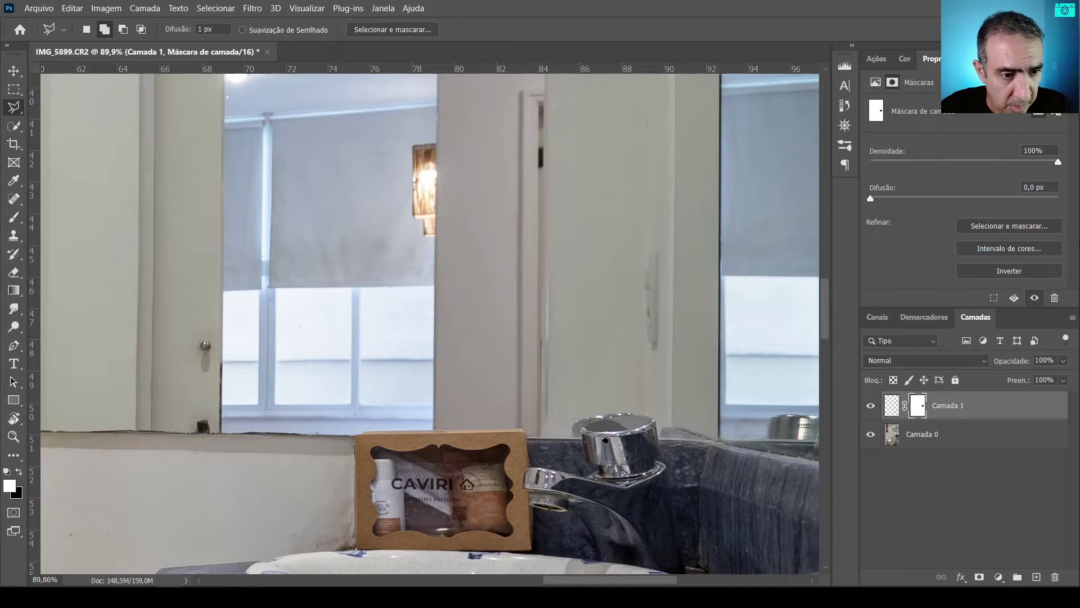
left_click(870, 406)
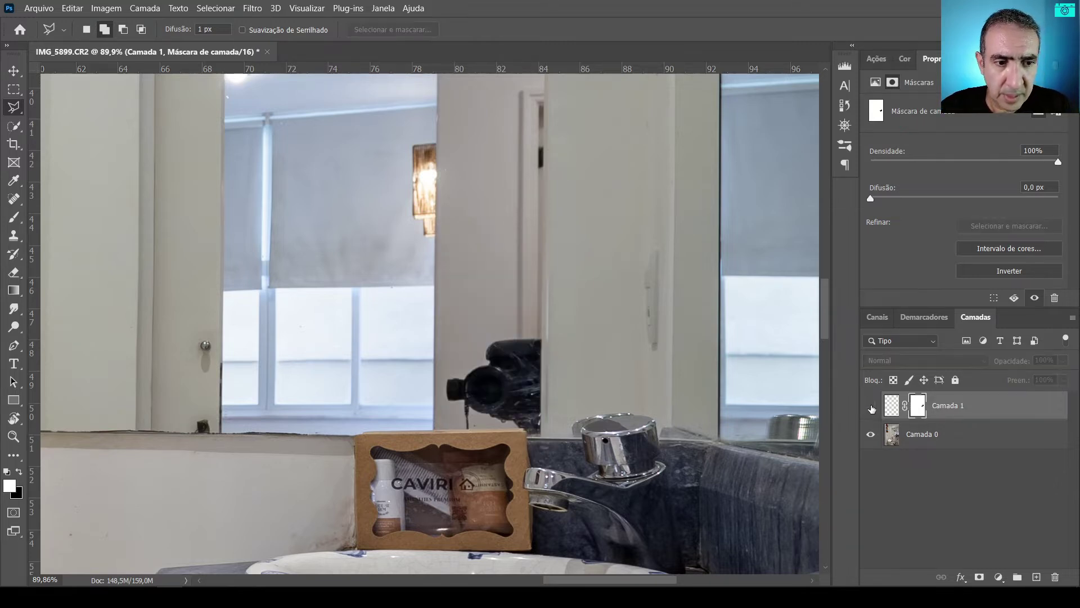
left_click(872, 408)
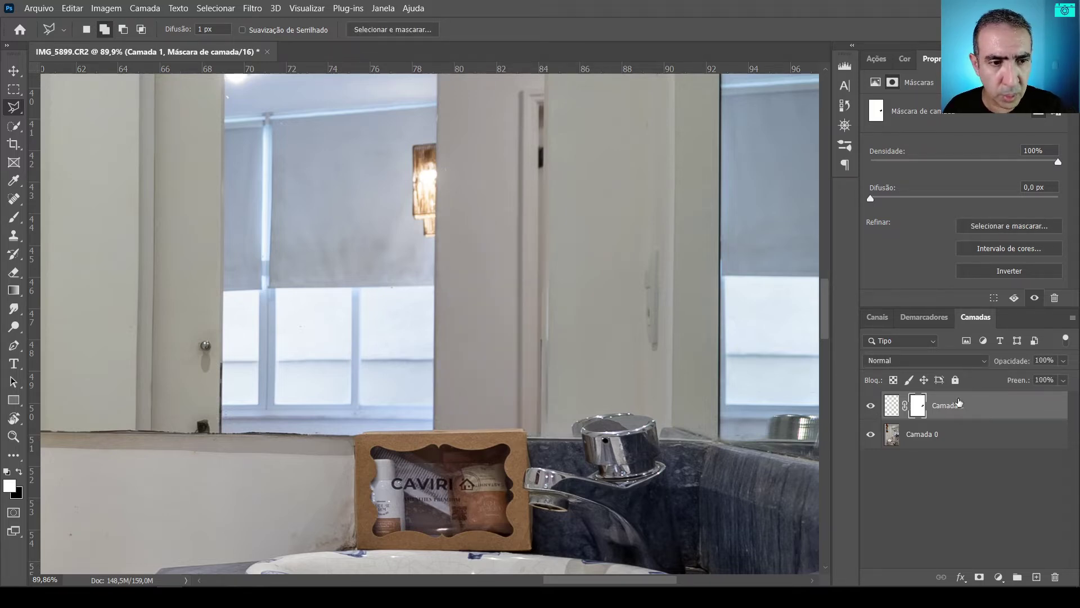
key("ctrl+comma")
key("ctrl+comma")
key("ctrl+comma")
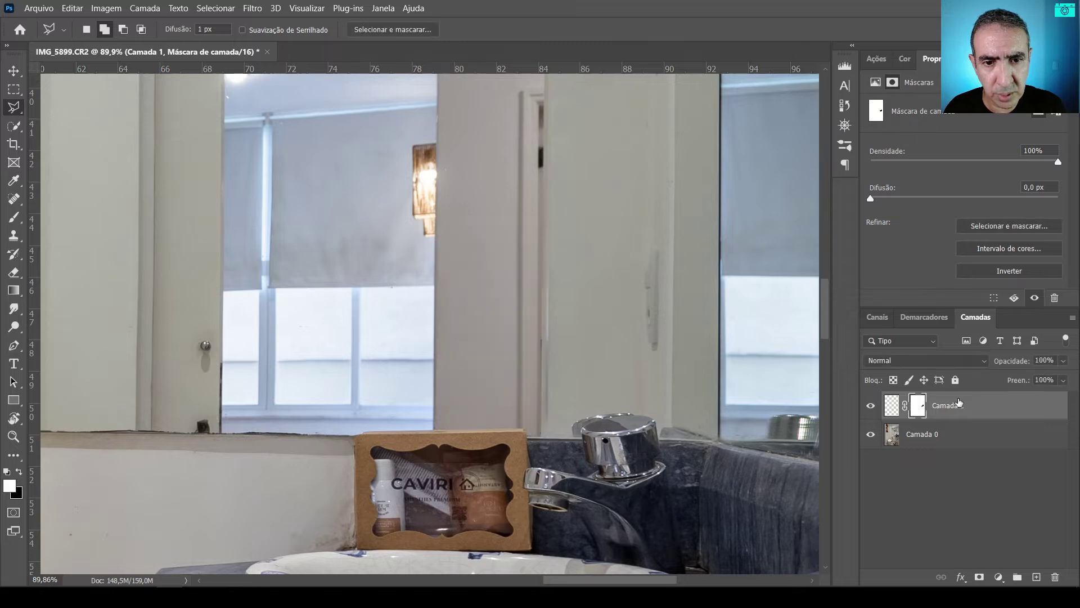
key("ctrl+comma")
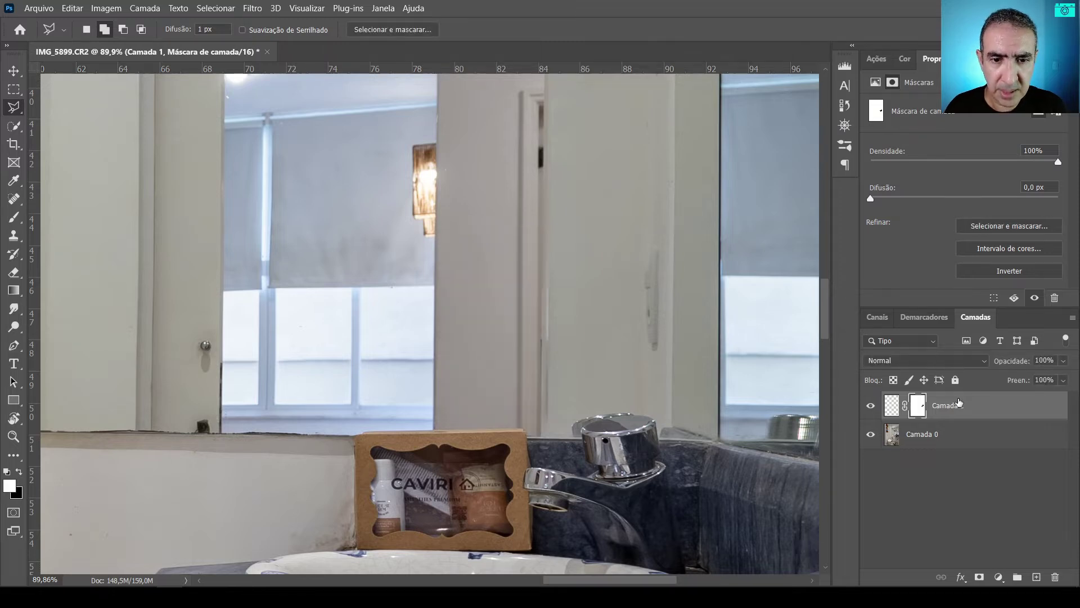
key("ctrl+0")
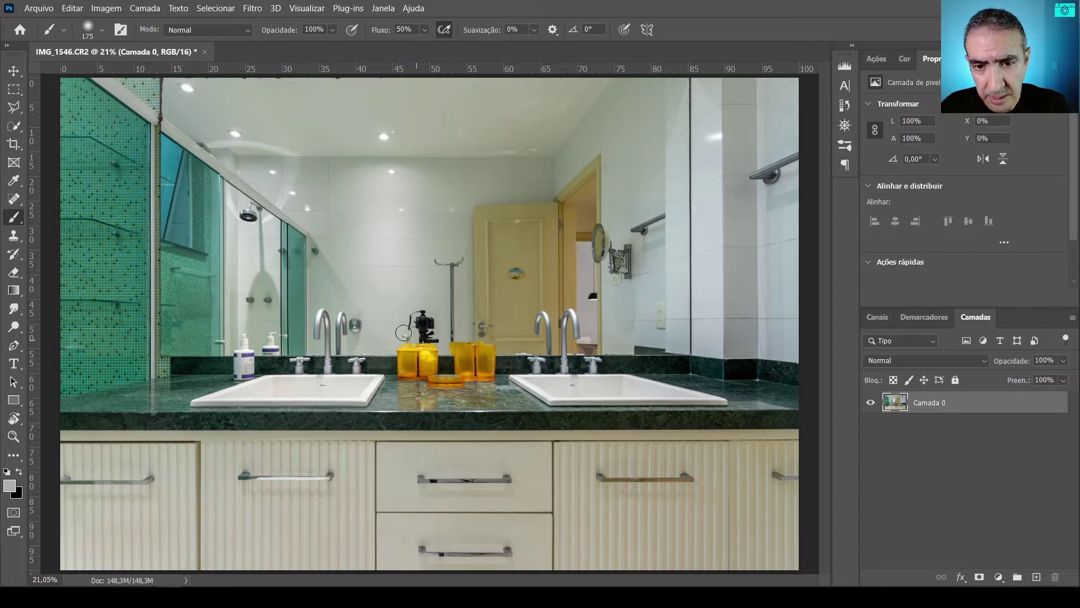
Step: Try to cover the camera reflected in the IMG_1546.CR2 mirror with the Clone Stamp, sampling the tile joint beside it, and undo the strokes
key("z")
mouse_move(408, 324)
left_mouse_down()
mouse_move(474, 330)
mouse_move(458, 330)
left_mouse_up()
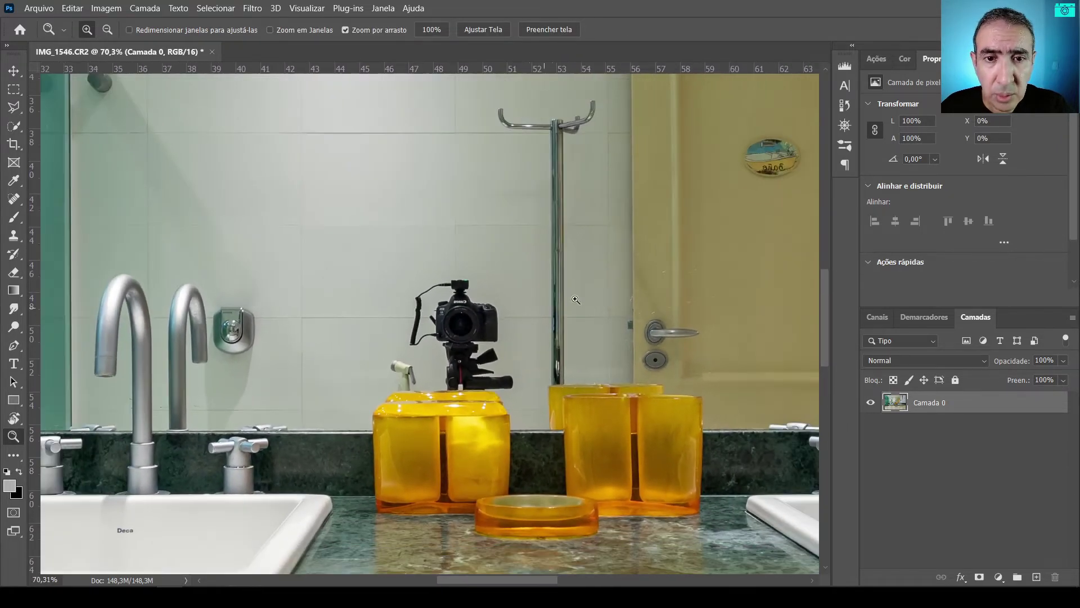
key("b")
left_click_drag(500, 191, 492, 243)
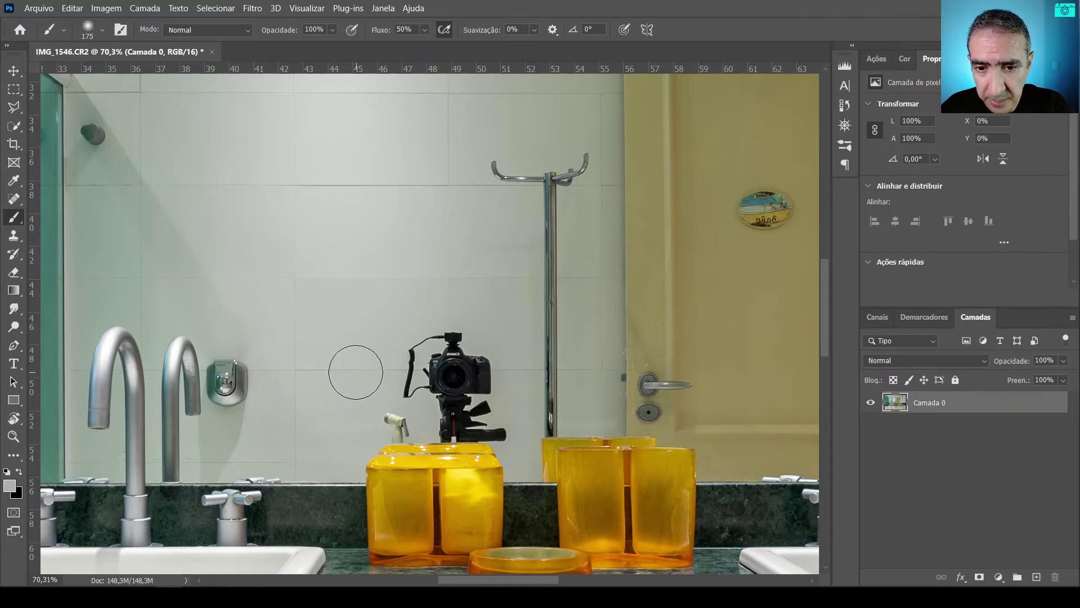
key("s")
key("alt")
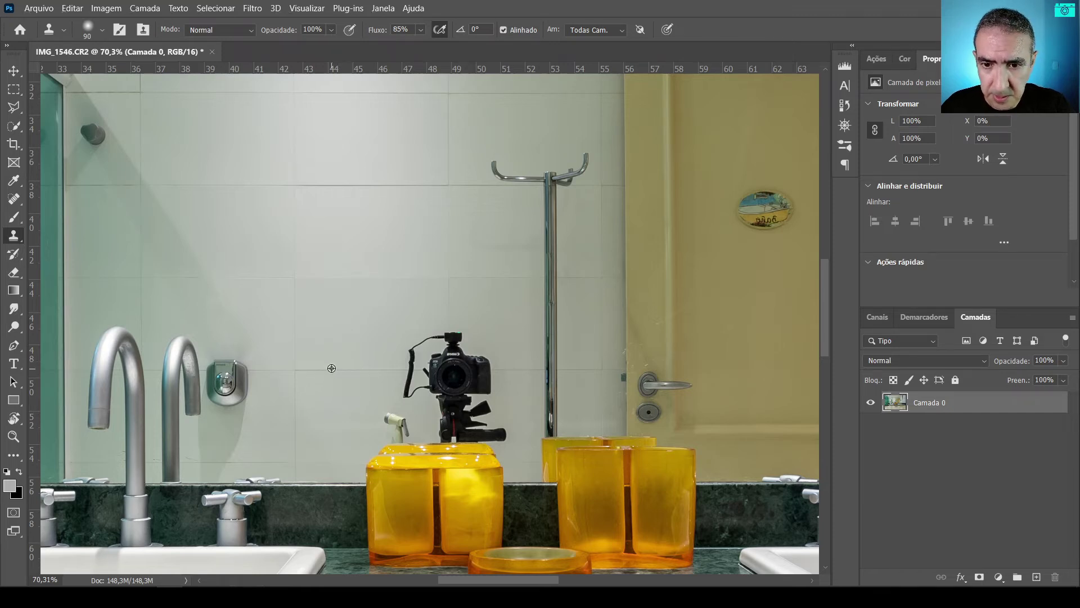
left_click(331, 369, "alt")
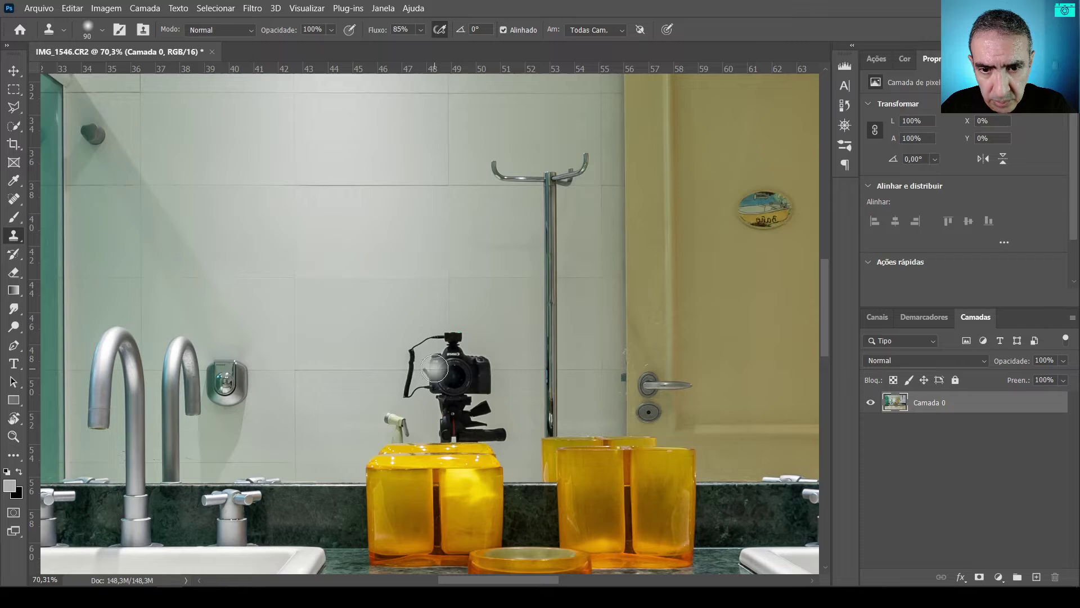
left_click(427, 368)
mouse_move(427, 368)
left_mouse_down()
mouse_move(398, 361)
mouse_move(417, 353)
mouse_move(409, 398)
mouse_move(434, 393)
mouse_move(455, 343)
mouse_move(457, 377)
mouse_move(485, 360)
mouse_move(479, 391)
mouse_move(441, 405)
mouse_move(481, 391)
mouse_move(503, 419)
left_mouse_up()
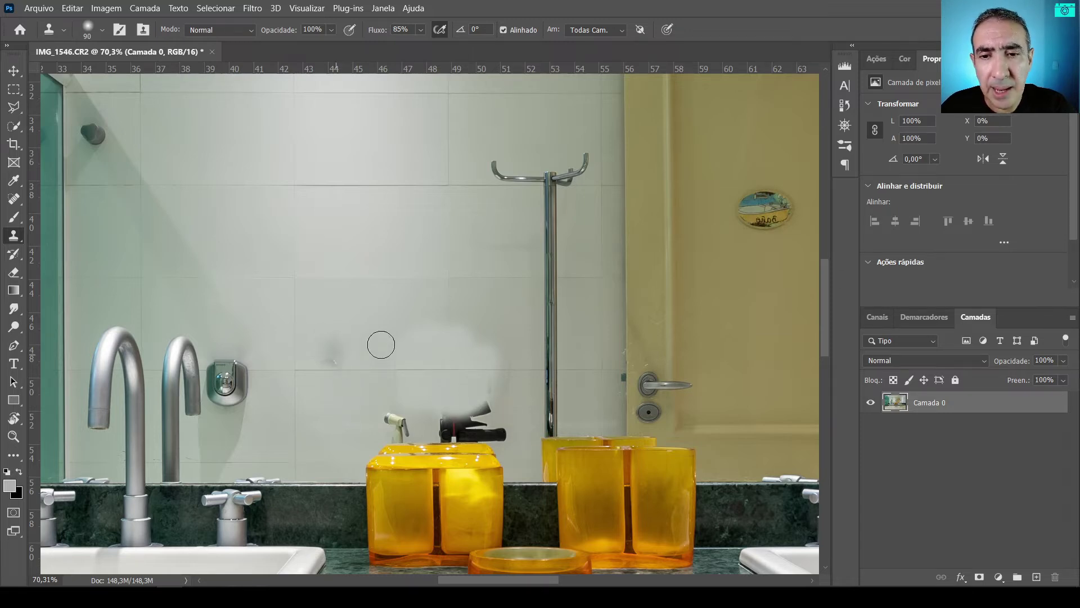
left_click(333, 359)
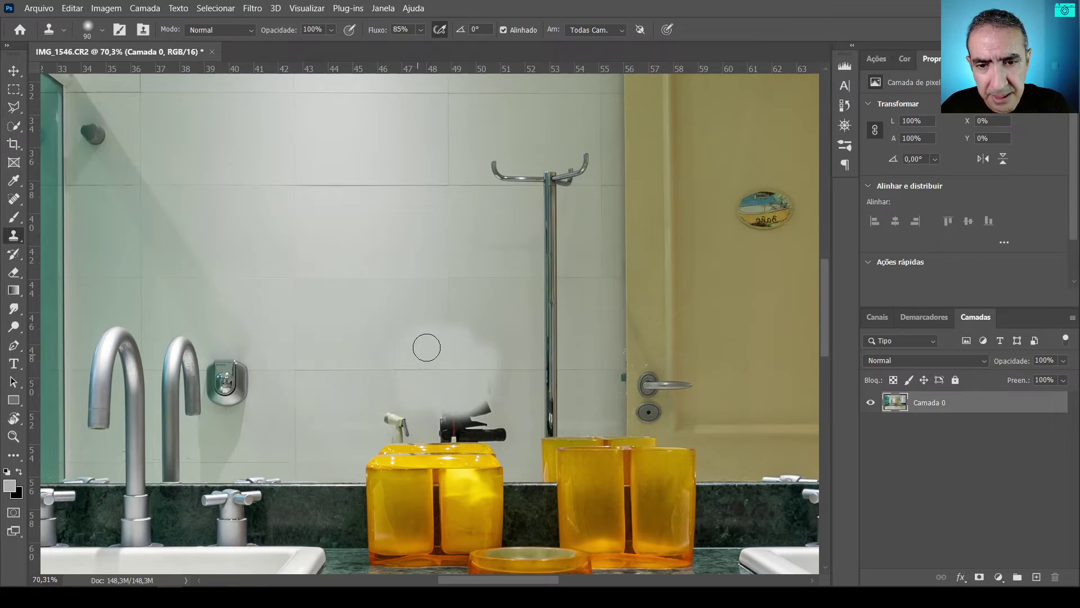
key("ctrl+z")
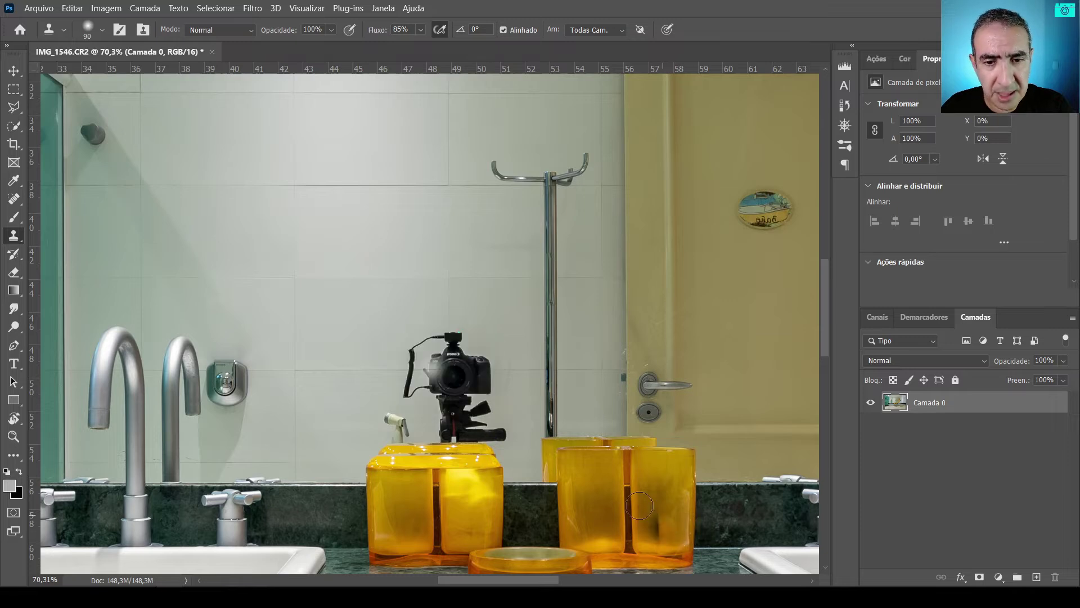
Step: Undo the last clone stroke and outline the clean tiles above the reflected camera with the Polygonal Lasso, up to the chrome stand
key("ctrl+z")
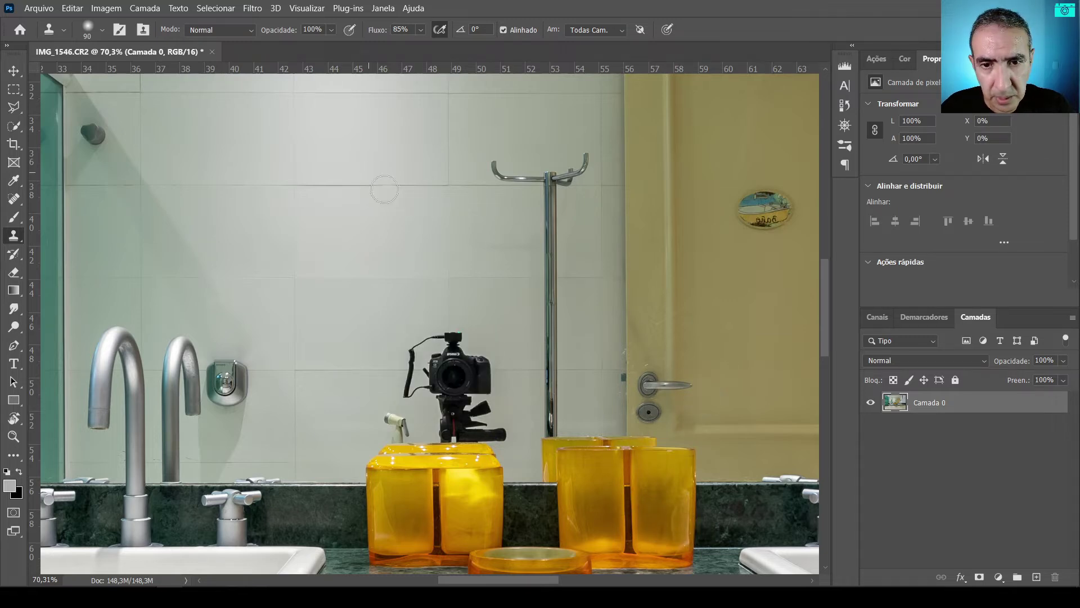
key("l")
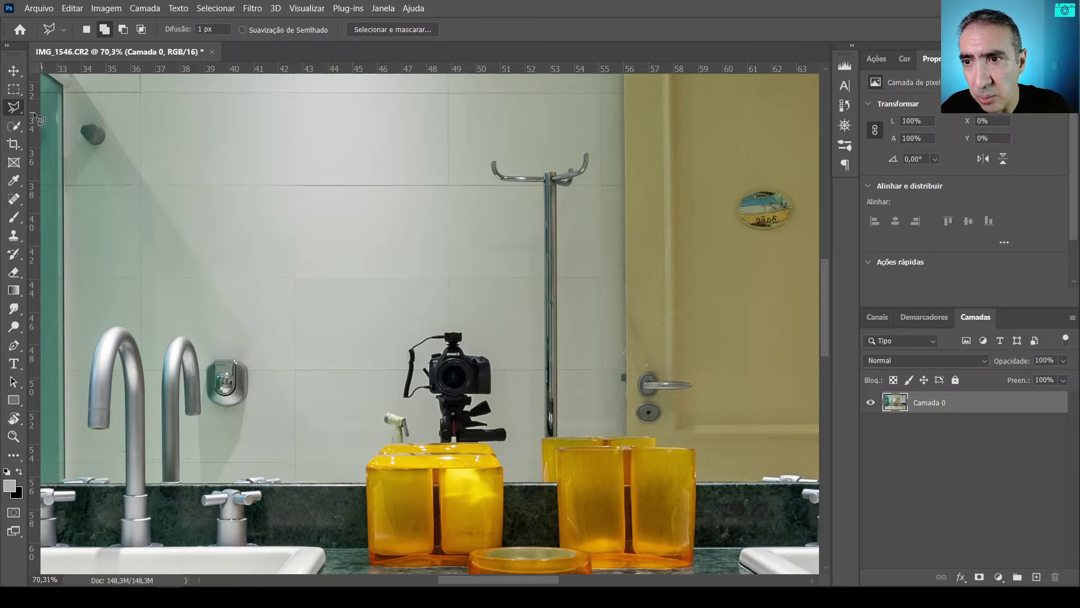
left_click(287, 179)
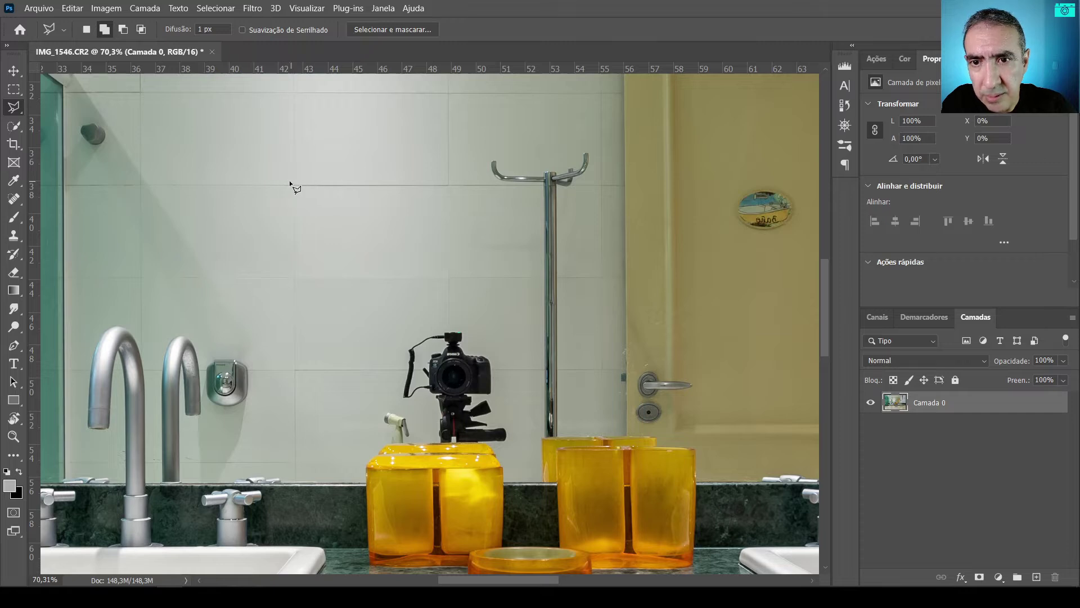
left_click(542, 183)
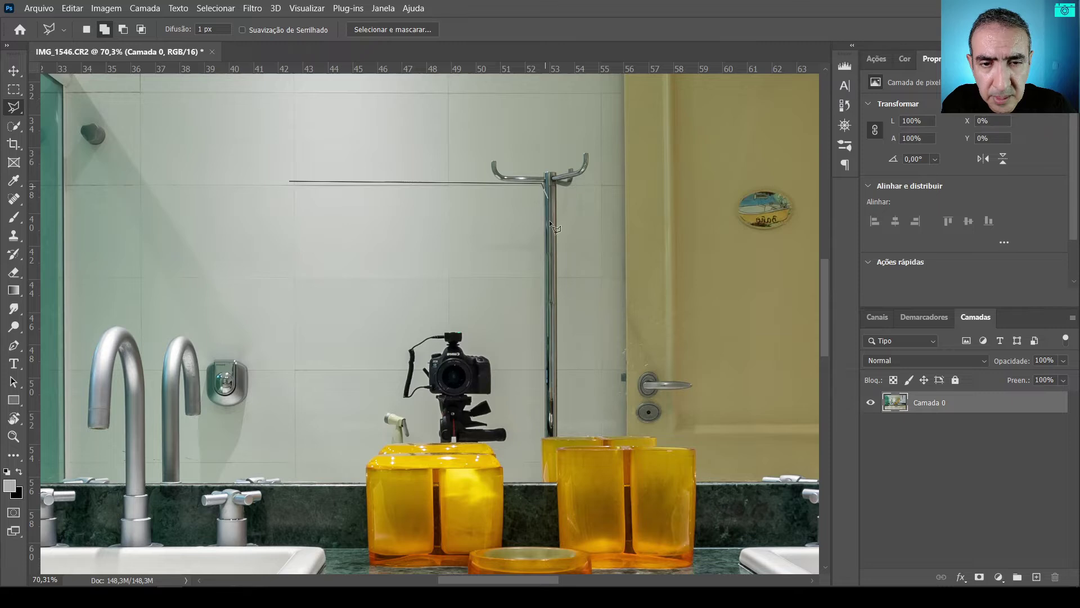
left_click(543, 324)
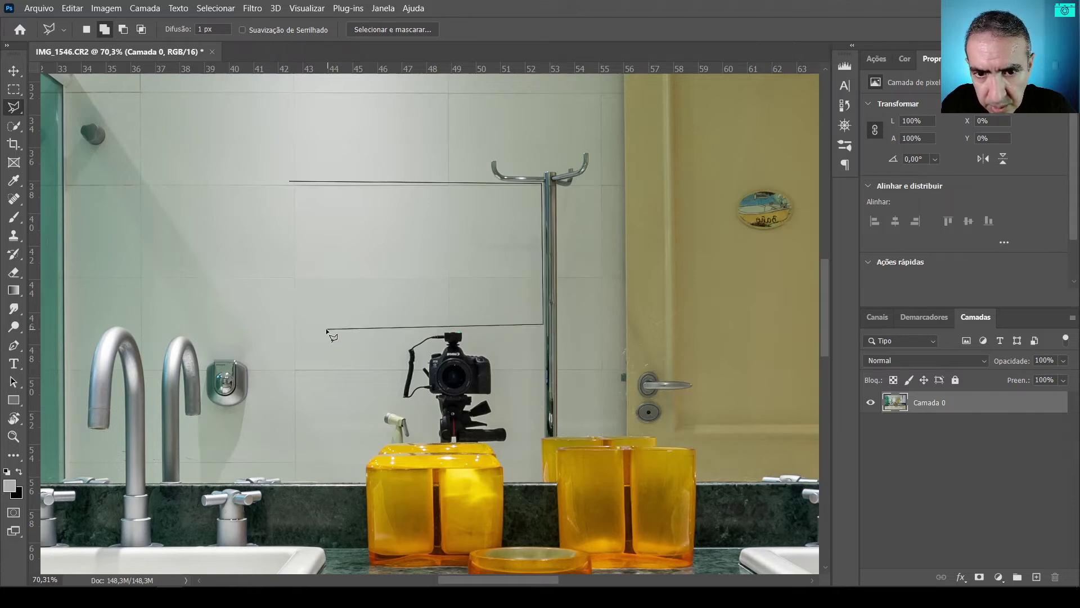
left_click(288, 323)
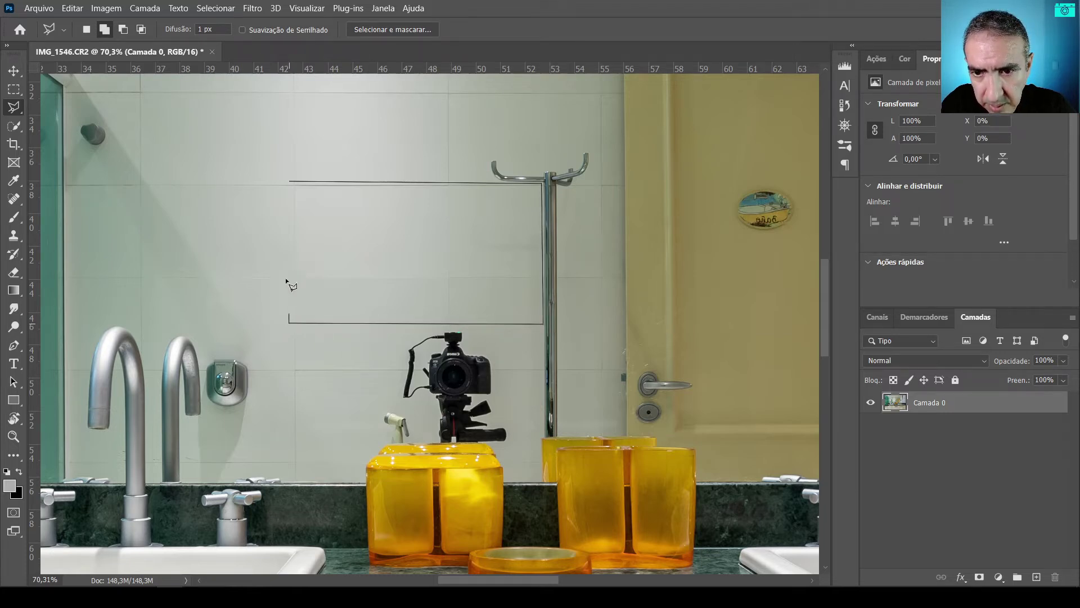
left_click(290, 182)
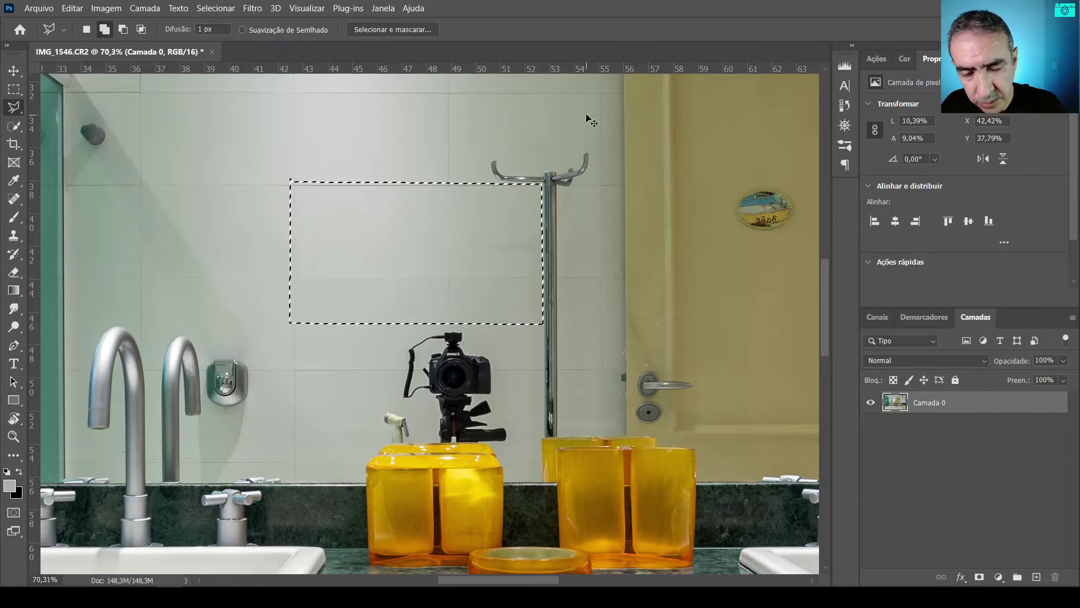
Step: Copy the selected tiles to a new layer and move the patch straight down over the camera, lining up the tile joints
key("ctrl+j")
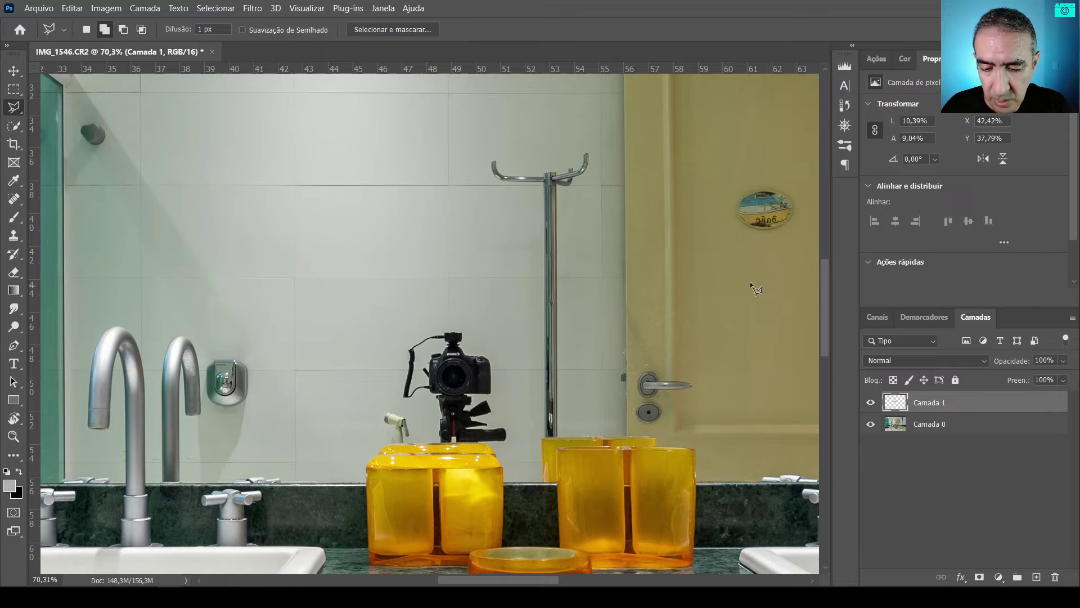
key("ctrl+t")
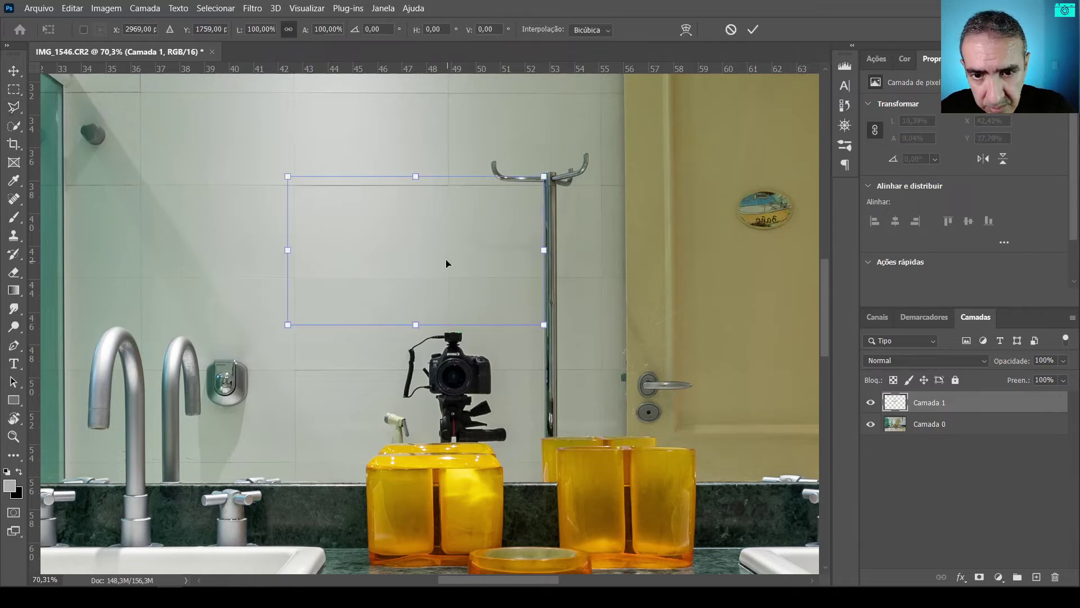
left_click_drag(445, 259, 447, 357)
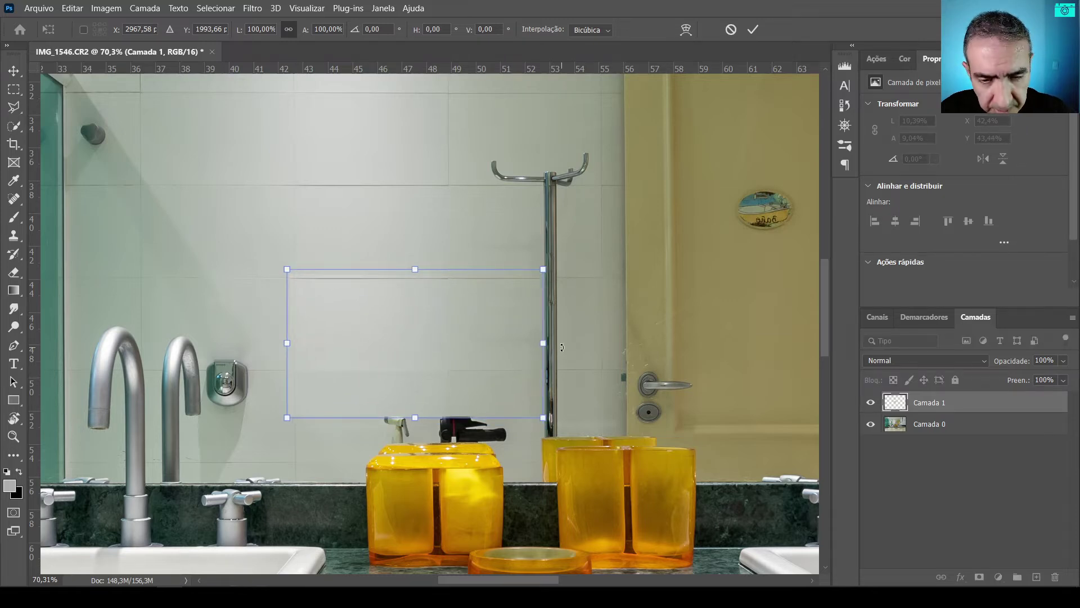
key("Up")
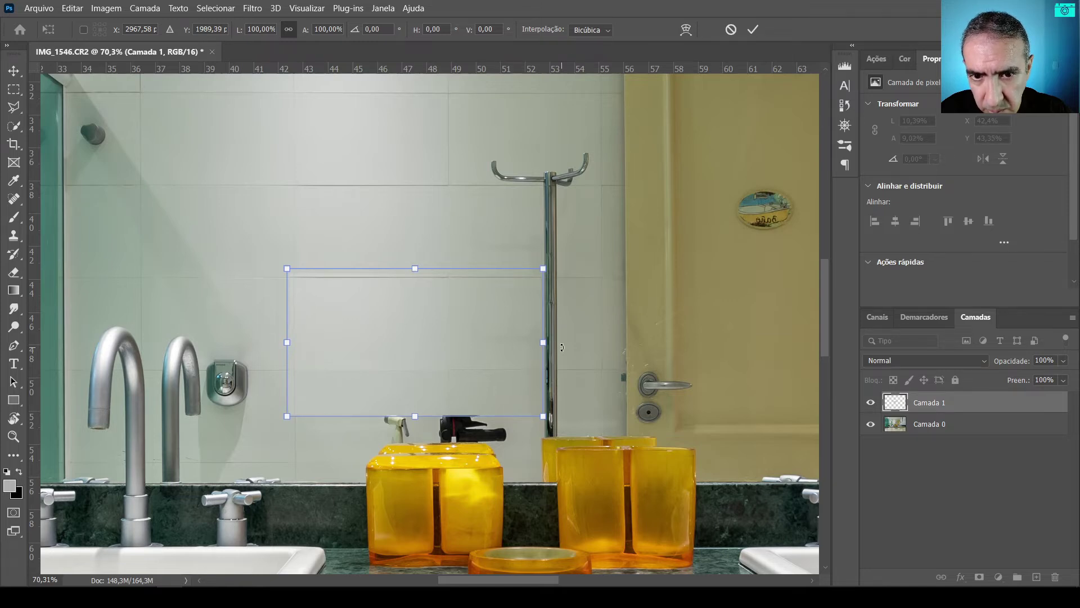
key("Up")
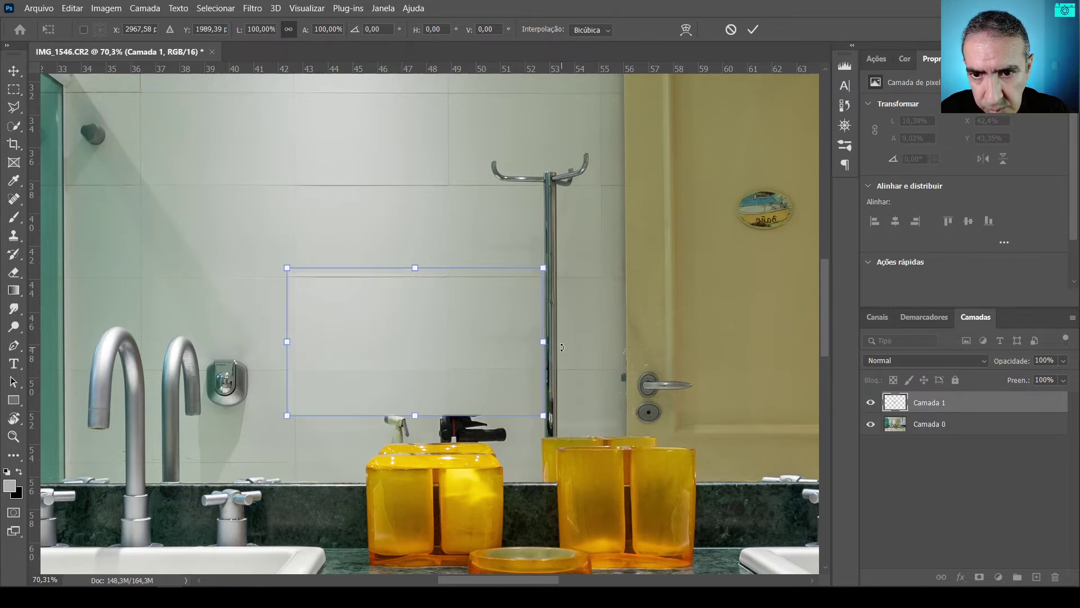
key("Down")
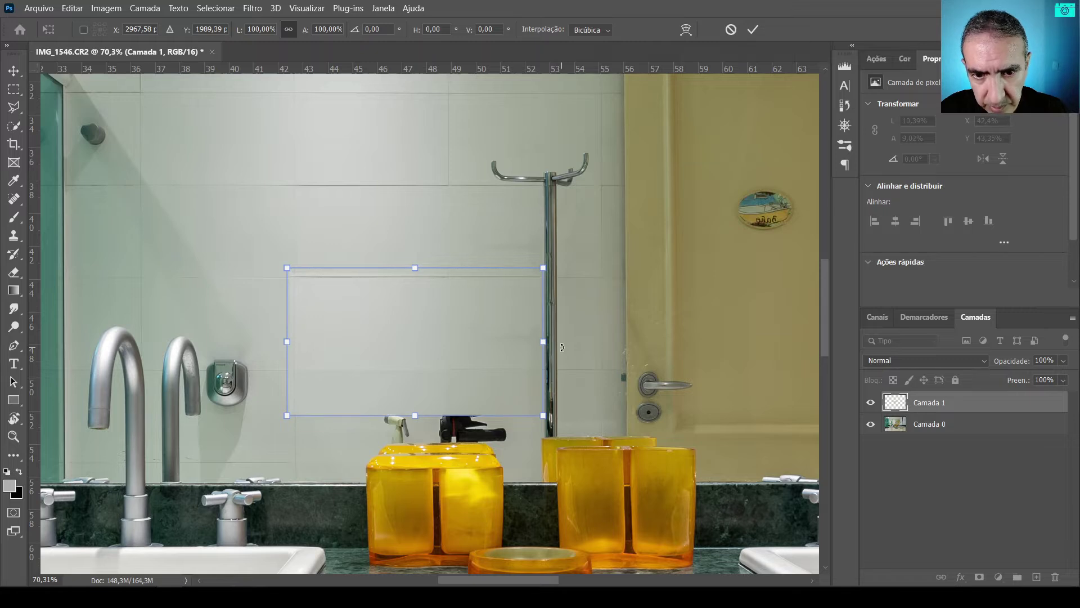
key("Return")
key("l")
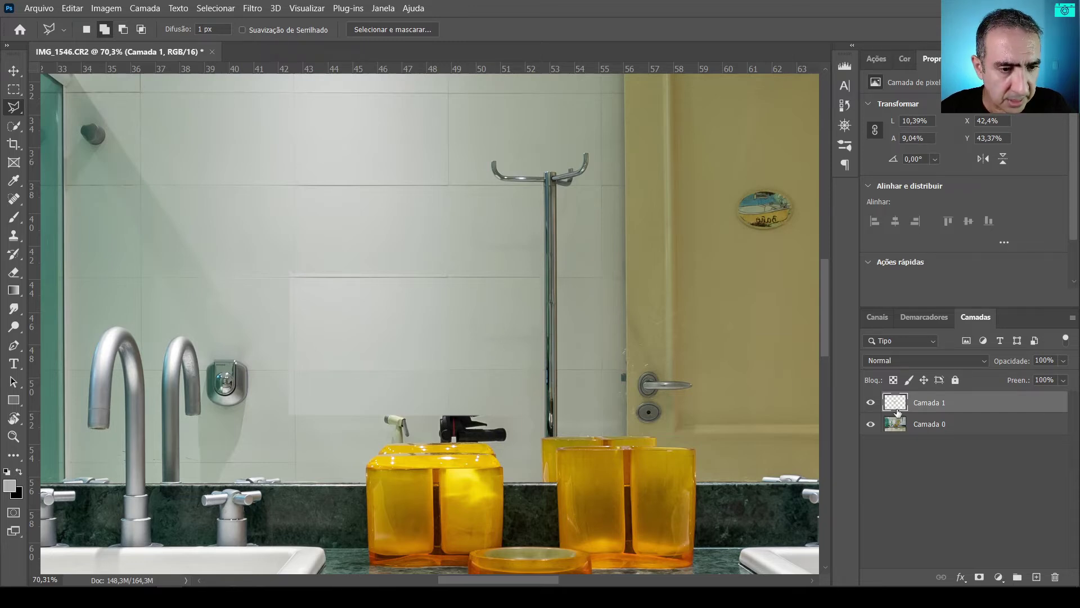
Step: Hide Camada 0 and select the whole tile patch on Camada 1 with the Quick Selection tool
left_click(871, 424)
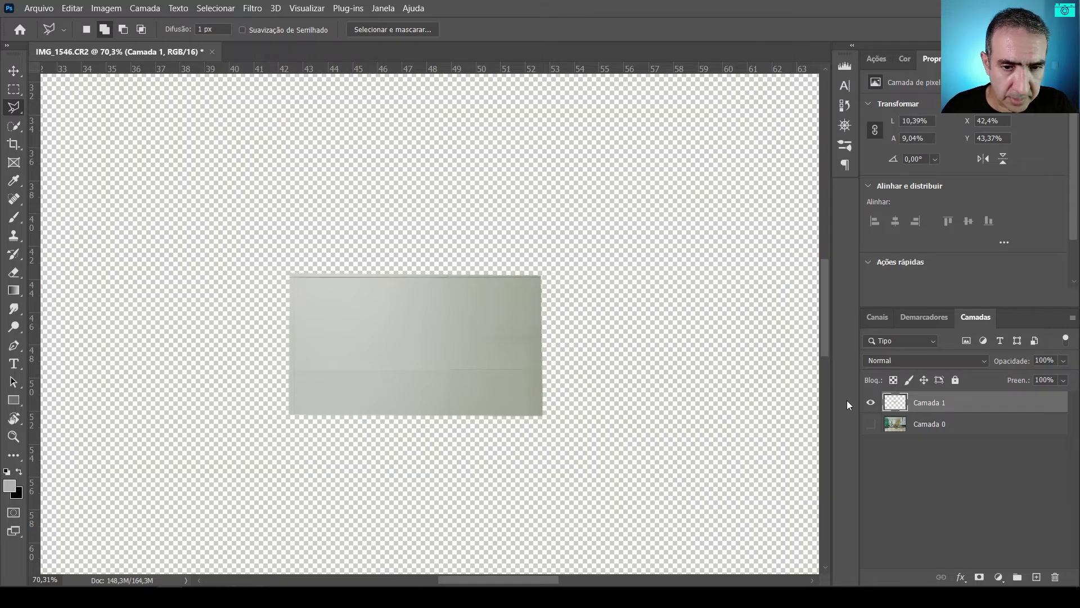
key("w")
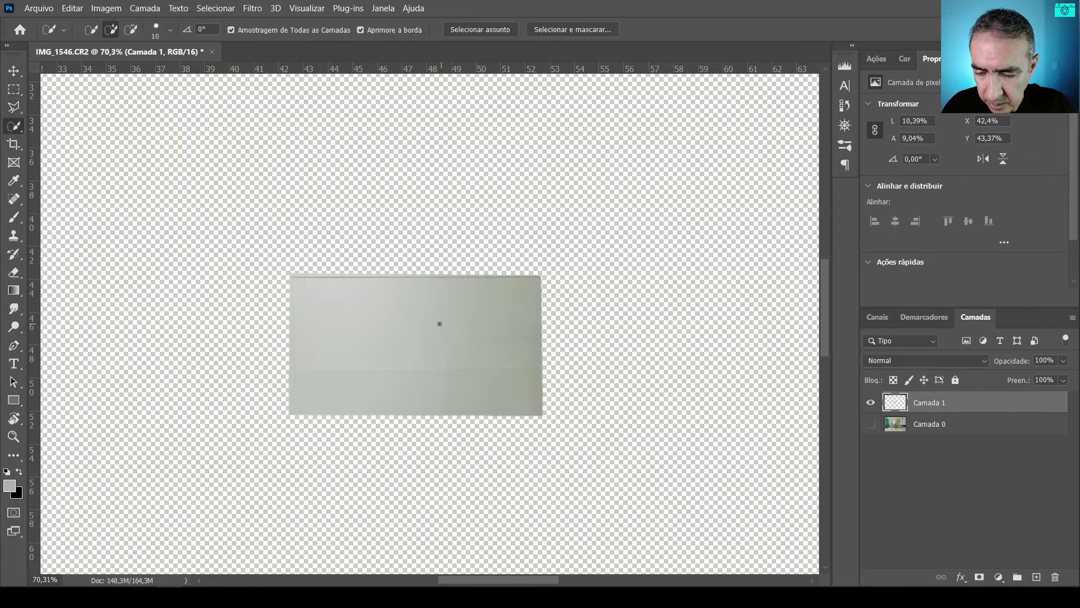
left_click(407, 339)
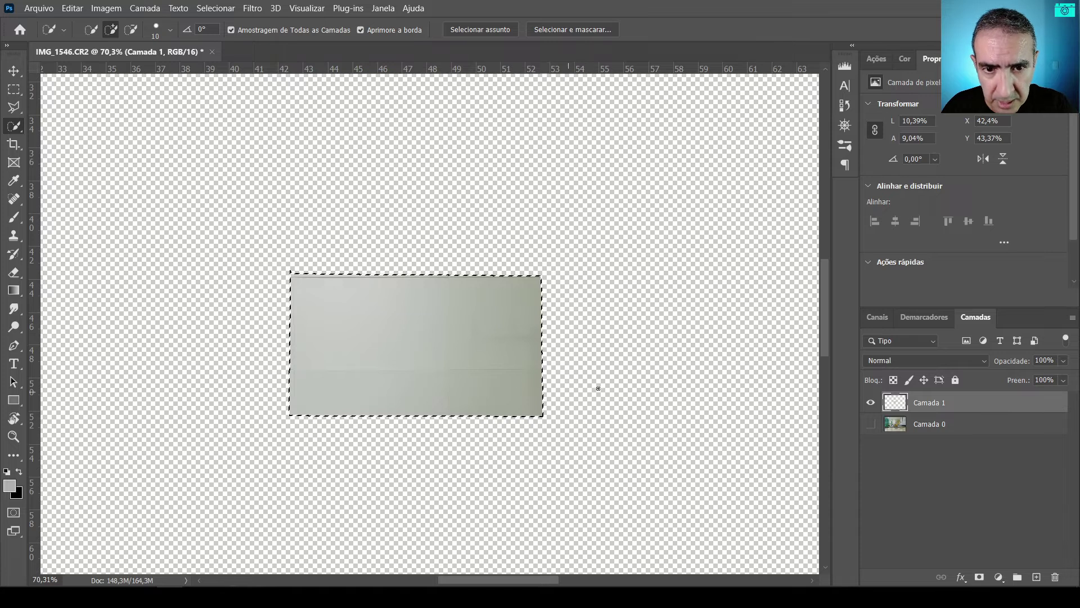
Step: Clean the dark smudges on the patch's right-hand tile and edge with a size 40 Clone Stamp, sampling the clean tile nearby
left_click_drag(494, 314, 545, 294)
scroll(544, 295, "down", 3)
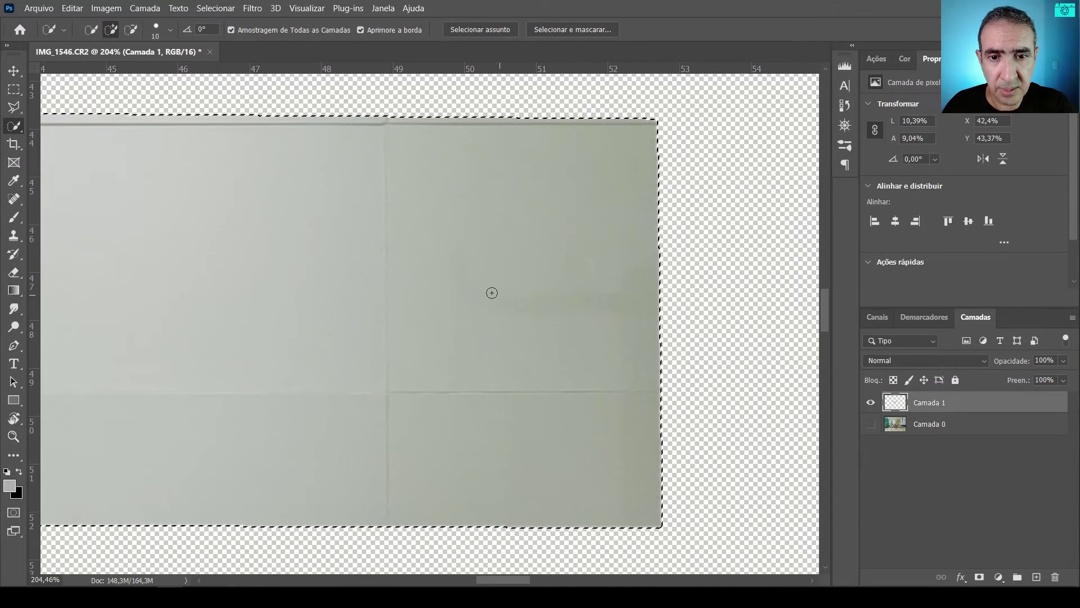
key("s")
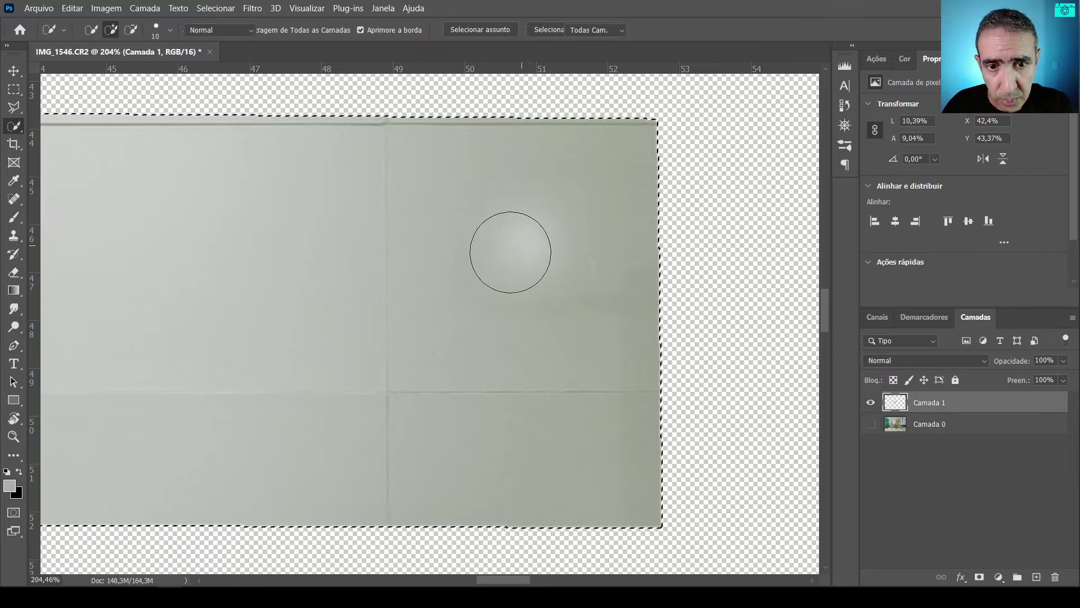
key("bracketleft")
key("bracketleft")
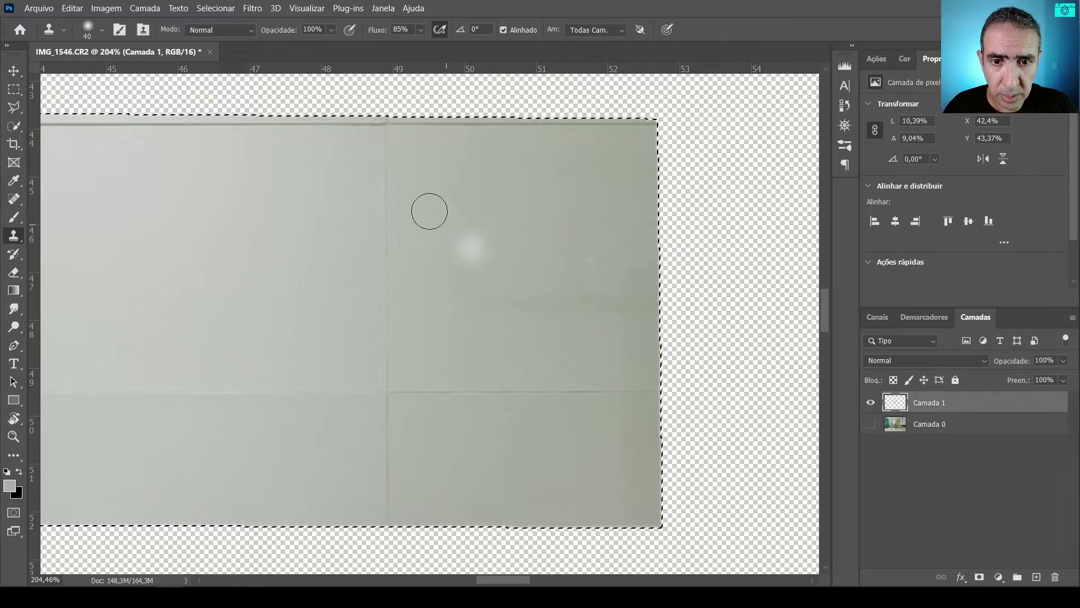
left_click(471, 210, "alt")
mouse_move(471, 261)
left_mouse_down()
mouse_move(475, 289)
mouse_move(515, 308)
left_mouse_up()
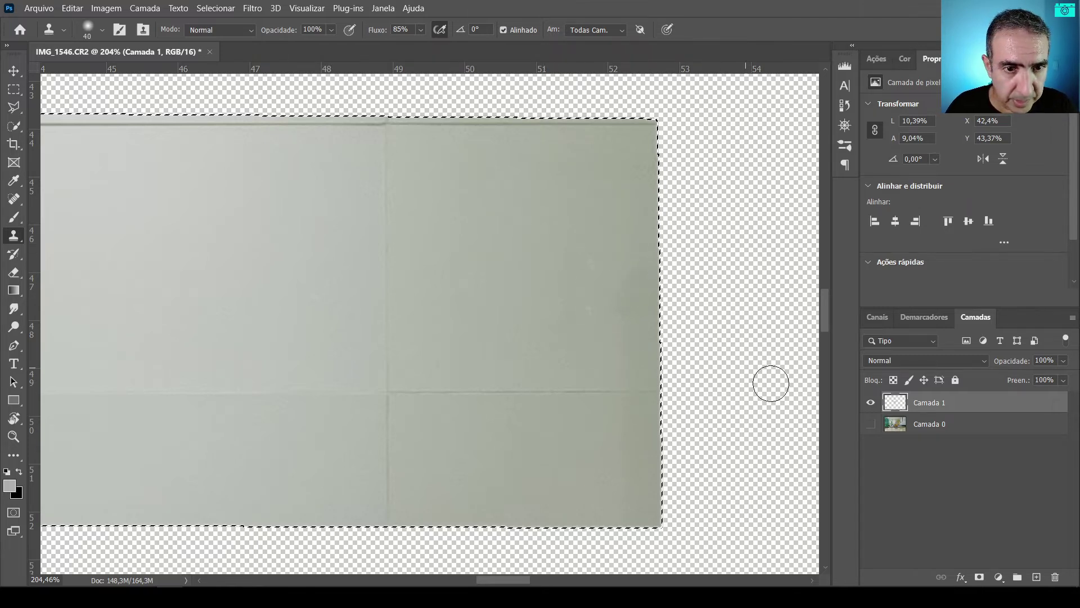
left_click(636, 315, "alt")
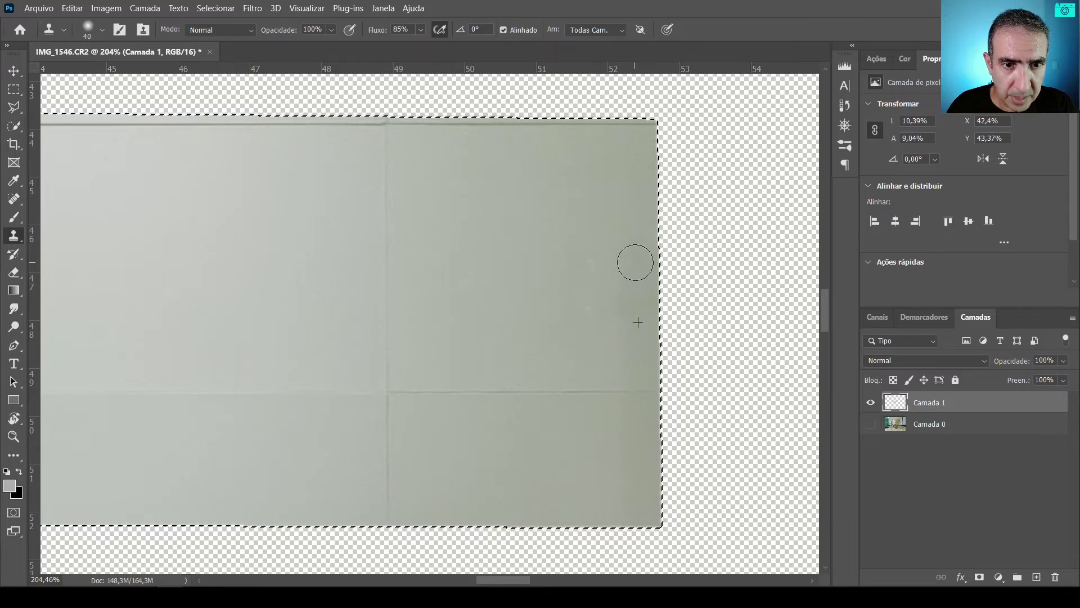
mouse_move(635, 262)
left_mouse_down()
mouse_move(634, 148)
mouse_move(643, 232)
mouse_move(645, 169)
mouse_move(641, 294)
left_mouse_up()
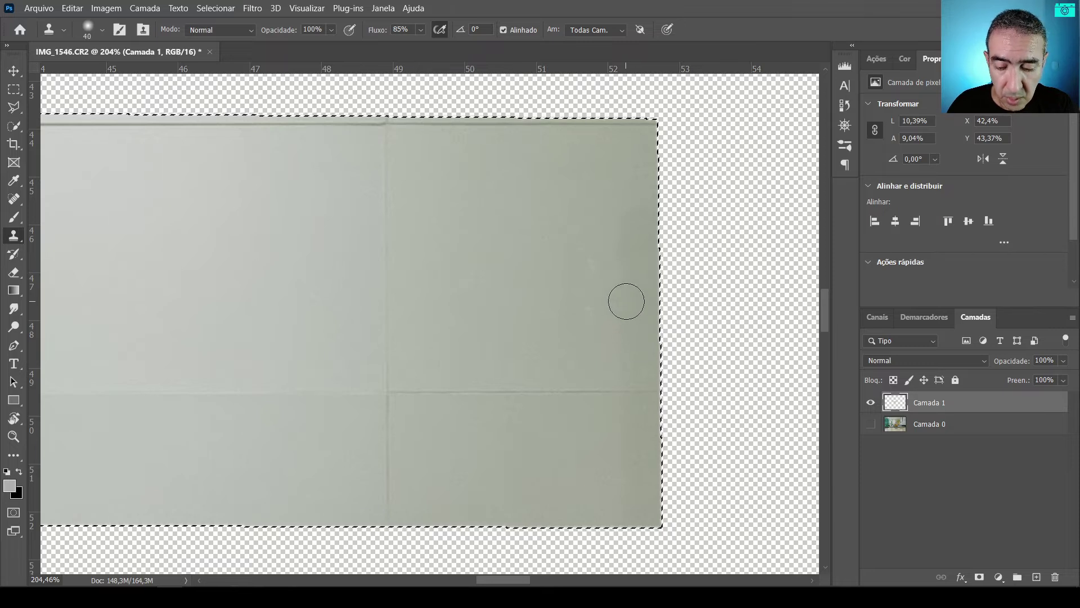
mouse_move(622, 297)
left_mouse_down()
mouse_move(636, 144)
mouse_move(640, 193)
left_mouse_up()
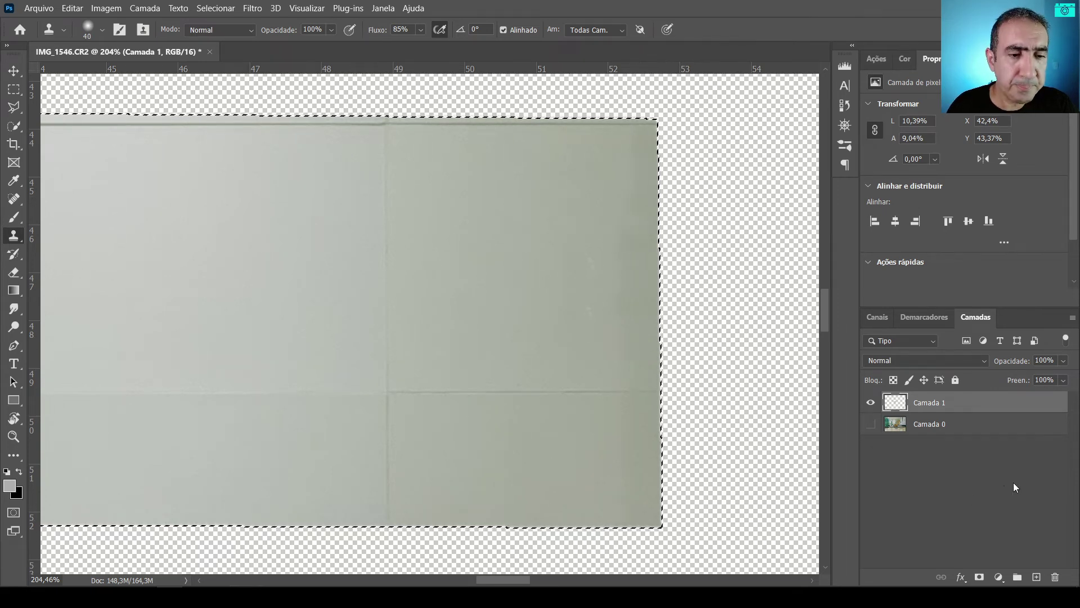
Step: Show Camada 0 again and deselect the patch to check how it blends with the mirror around the faucet and yellow cups
key("ctrl+0")
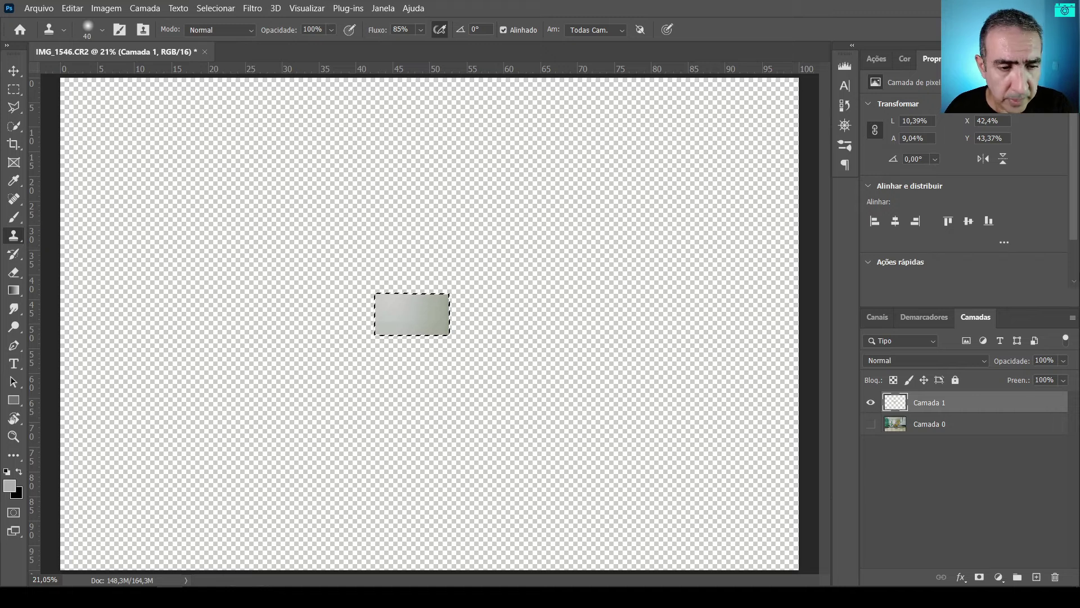
left_click(871, 424)
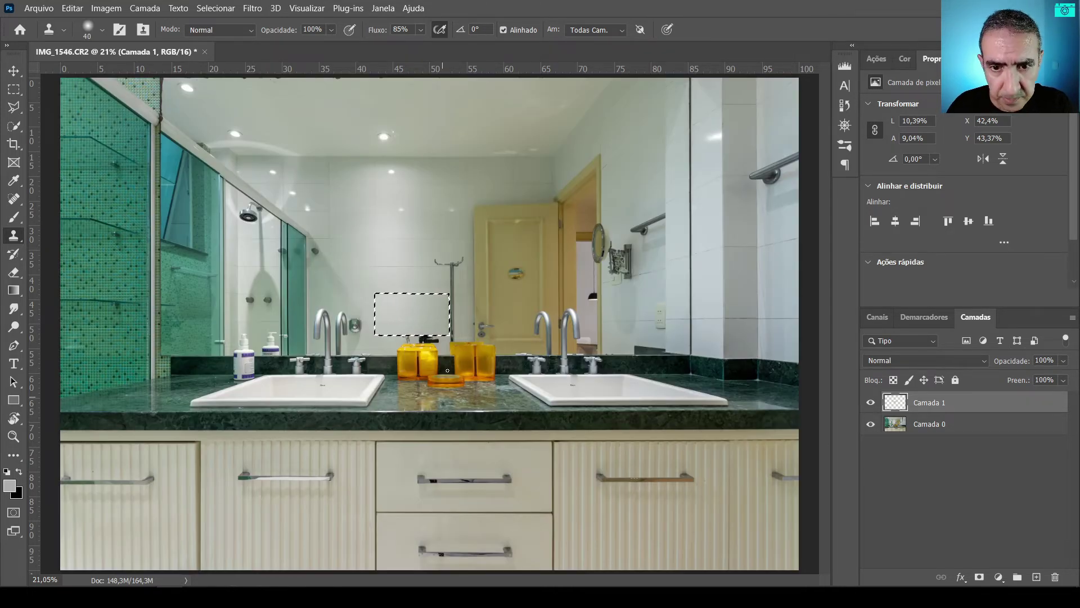
key("ctrl+d")
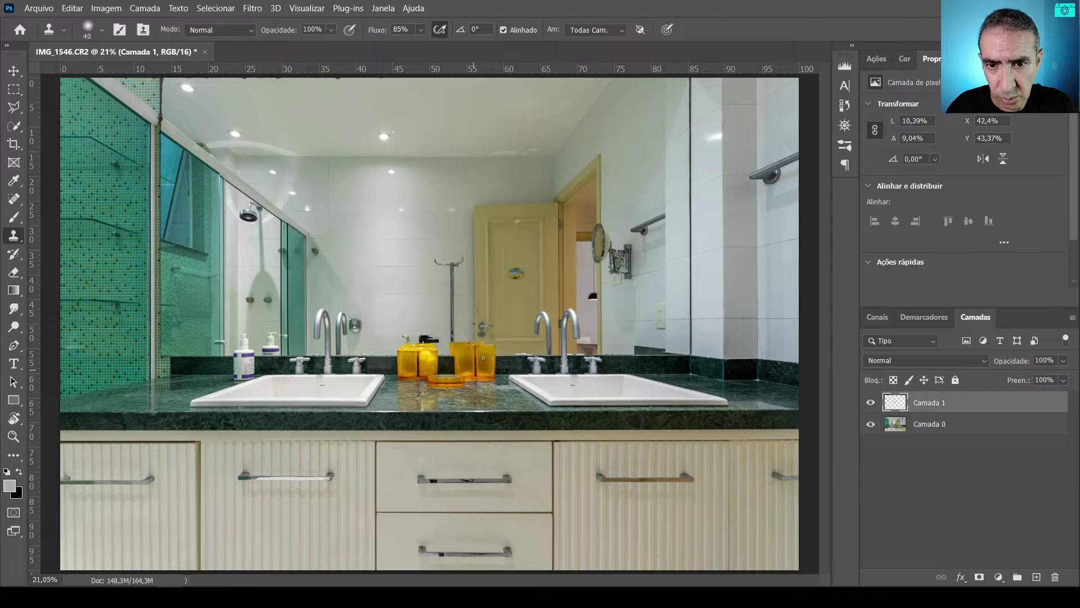
key("ctrl+space")
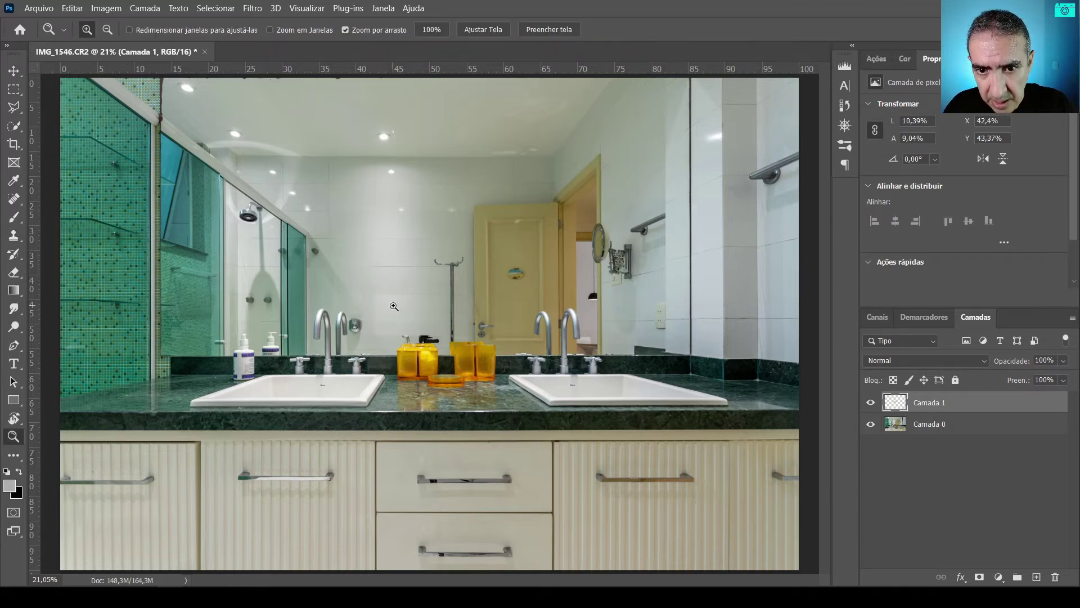
left_click_drag(392, 305, 440, 291)
mouse_move(420, 225)
left_mouse_down()
mouse_move(495, 167)
mouse_move(524, 182)
left_mouse_up()
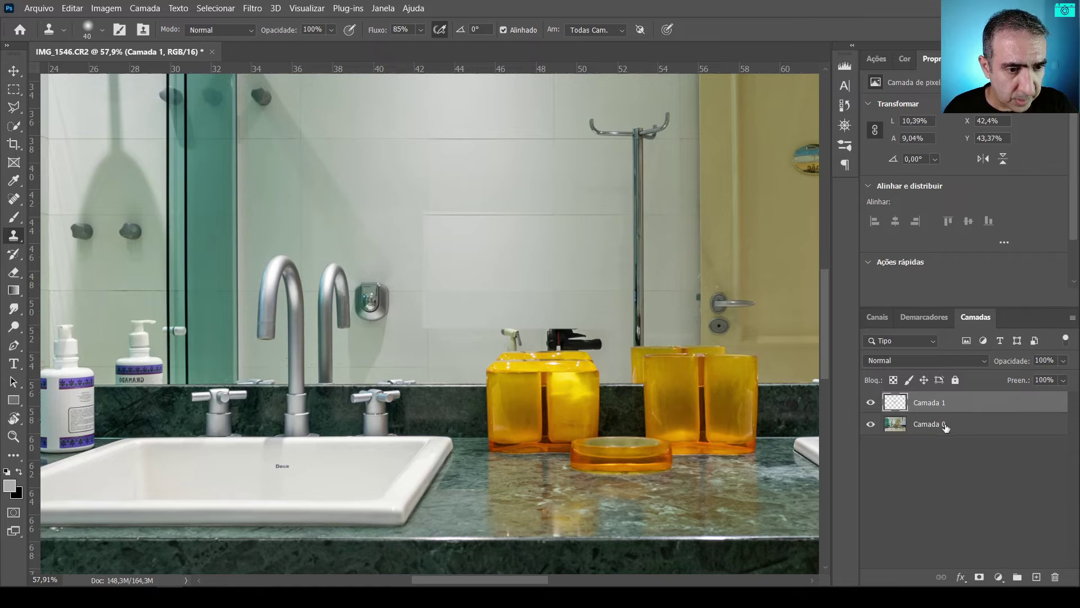
Step: Add a Brightness/Contrast adjustment clipped to Camada 1 with brightness -6, and make Camada 1 the active layer
left_click(999, 578)
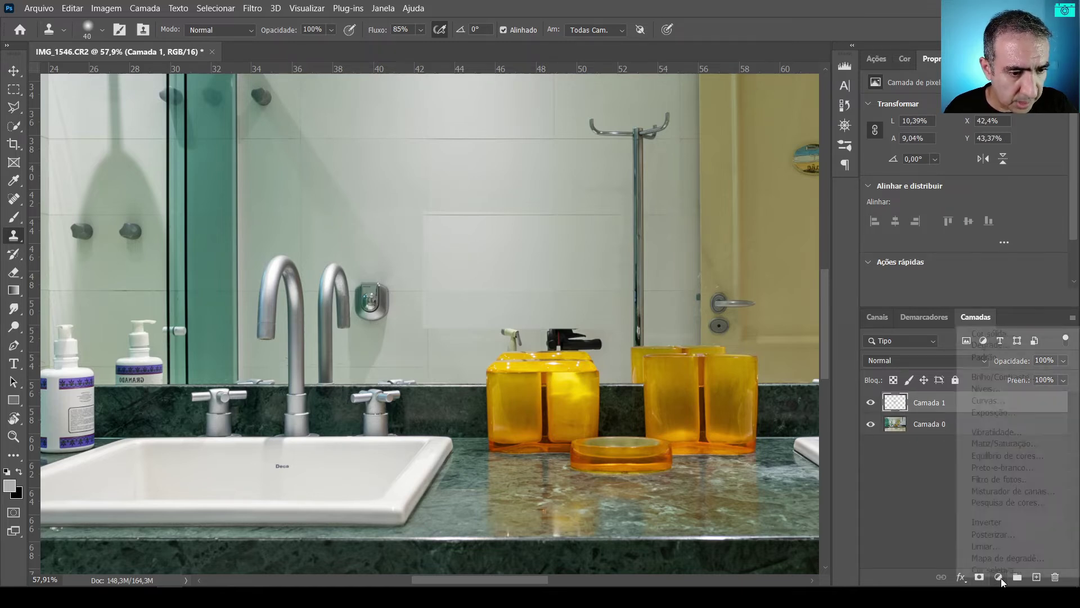
left_click(994, 377)
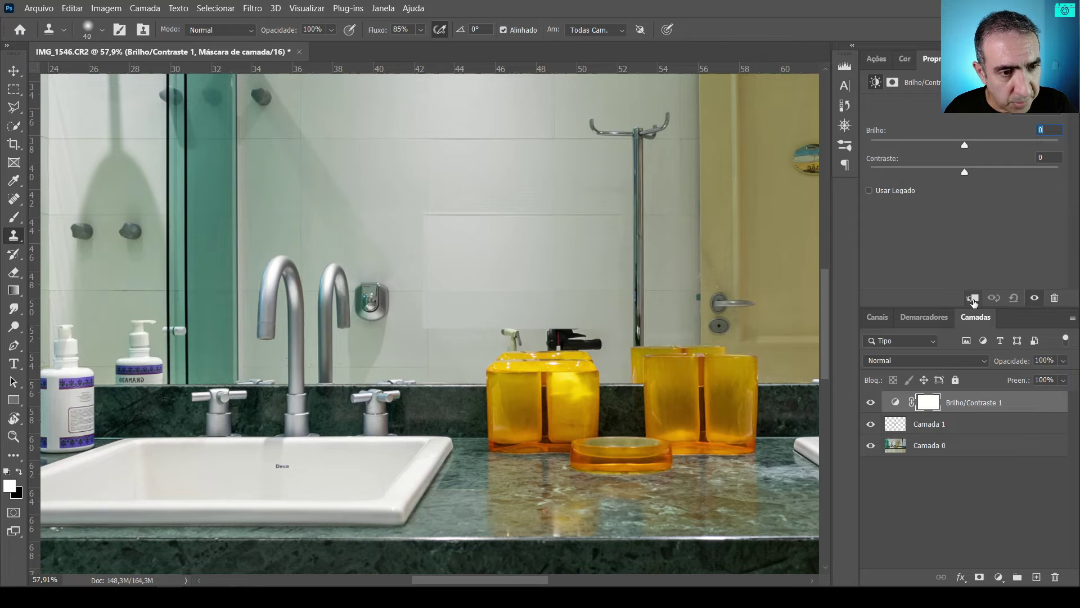
left_click(972, 298)
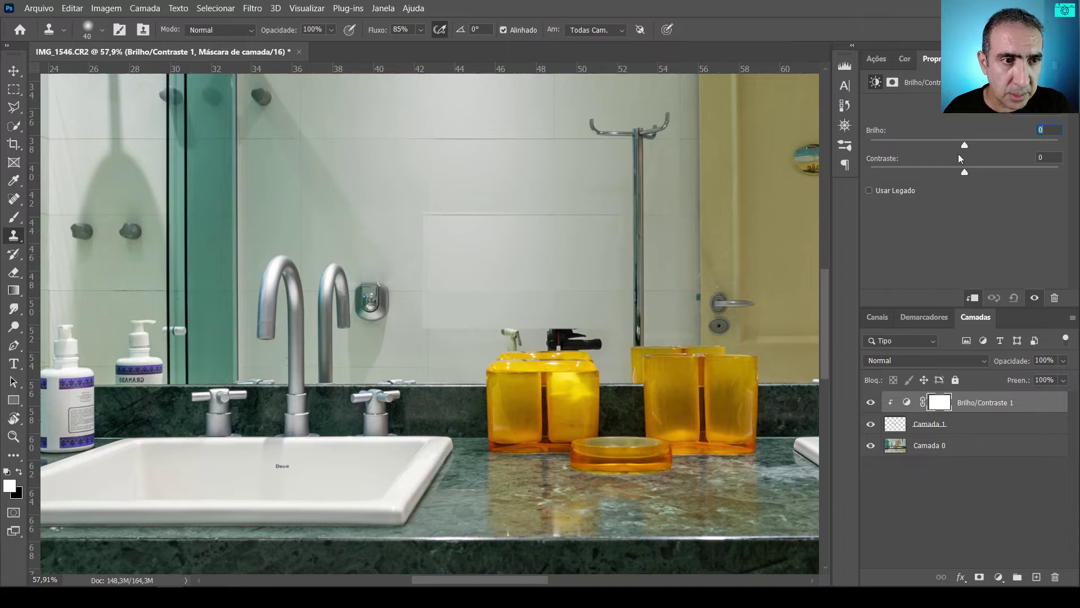
left_click_drag(965, 149, 945, 194)
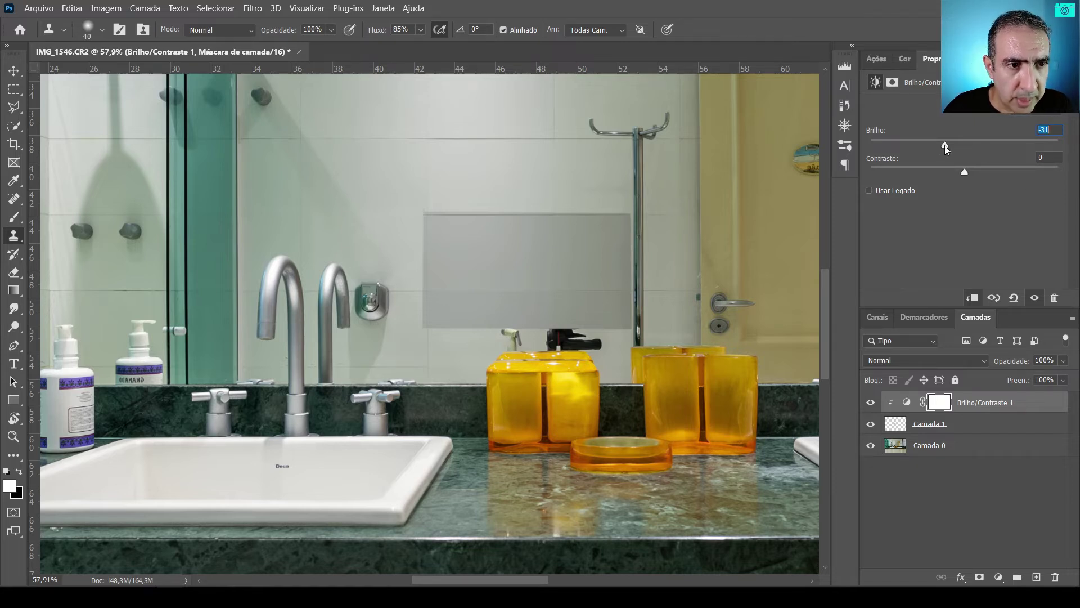
left_click_drag(945, 145, 960, 148)
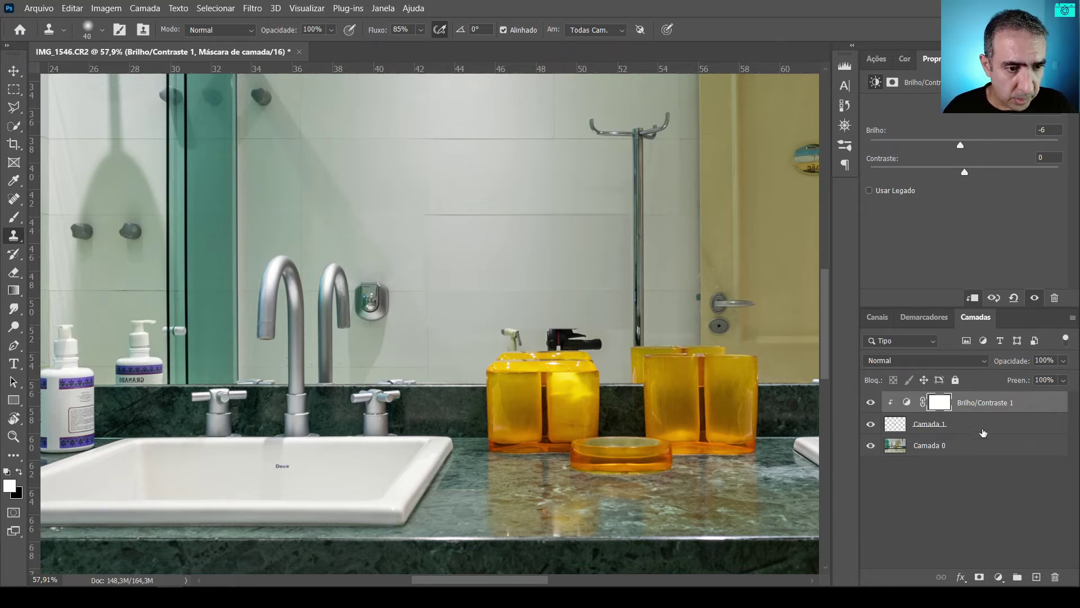
left_click(968, 424)
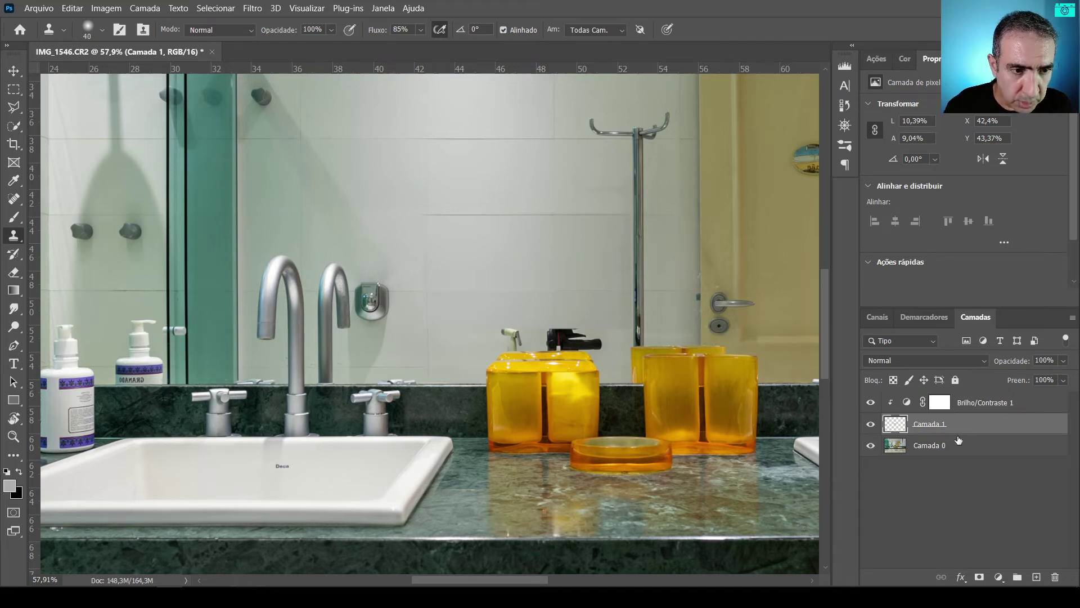
Step: Duplicate Camada 1, put the copy above Brilho/Contraste 1, and move it down one tile row over the tripod remains
key("ctrl+j")
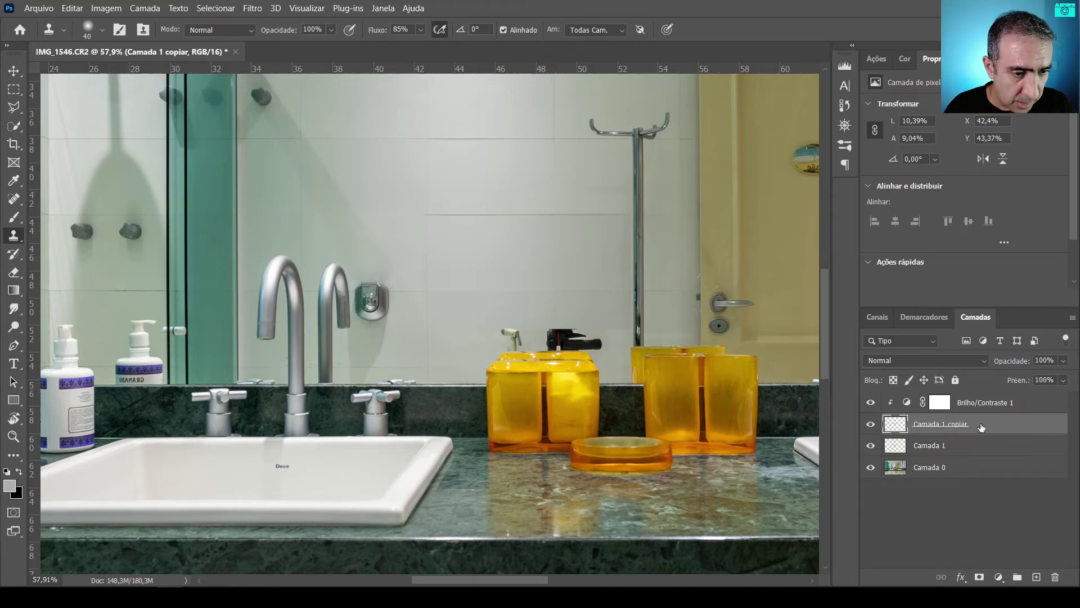
left_click_drag(977, 428, 975, 396)
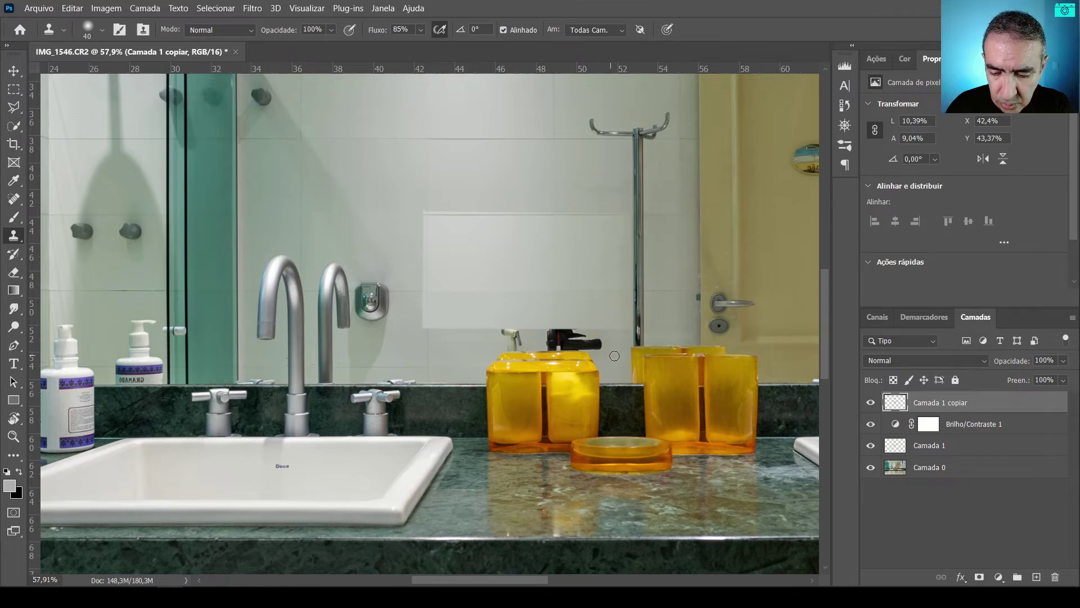
key("v")
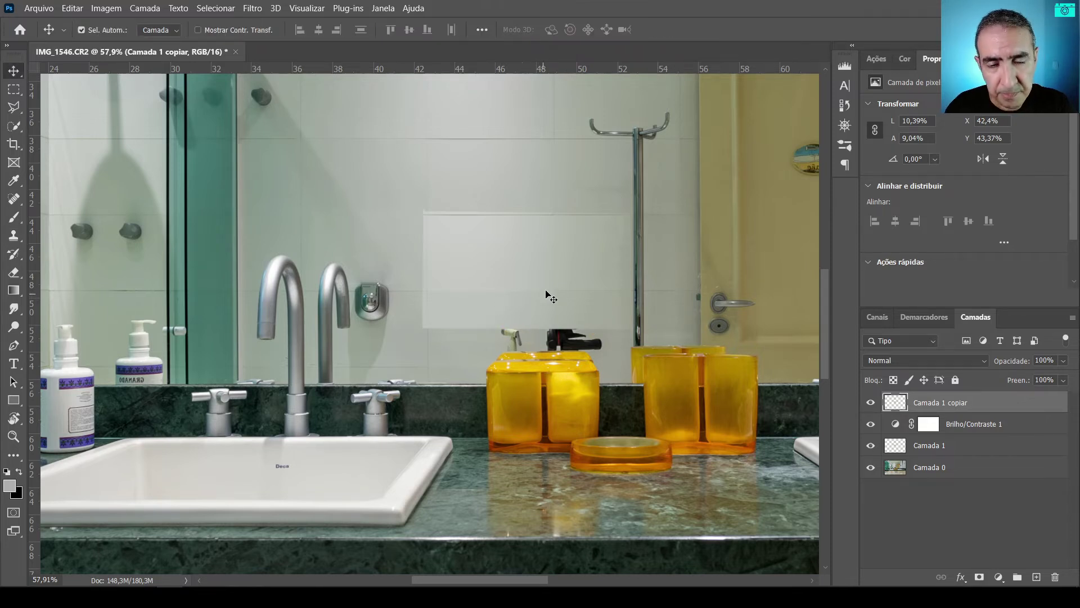
left_click_drag(537, 268, 534, 342)
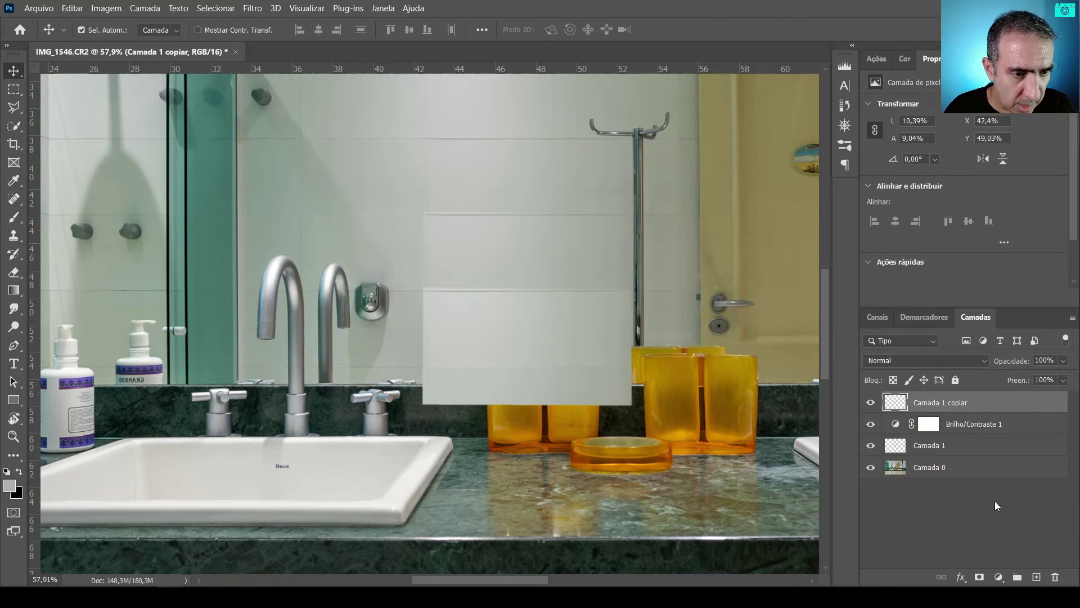
Step: Add a Brightness/Contrast adjustment clipped to Camada 1 copiar
left_click(998, 576)
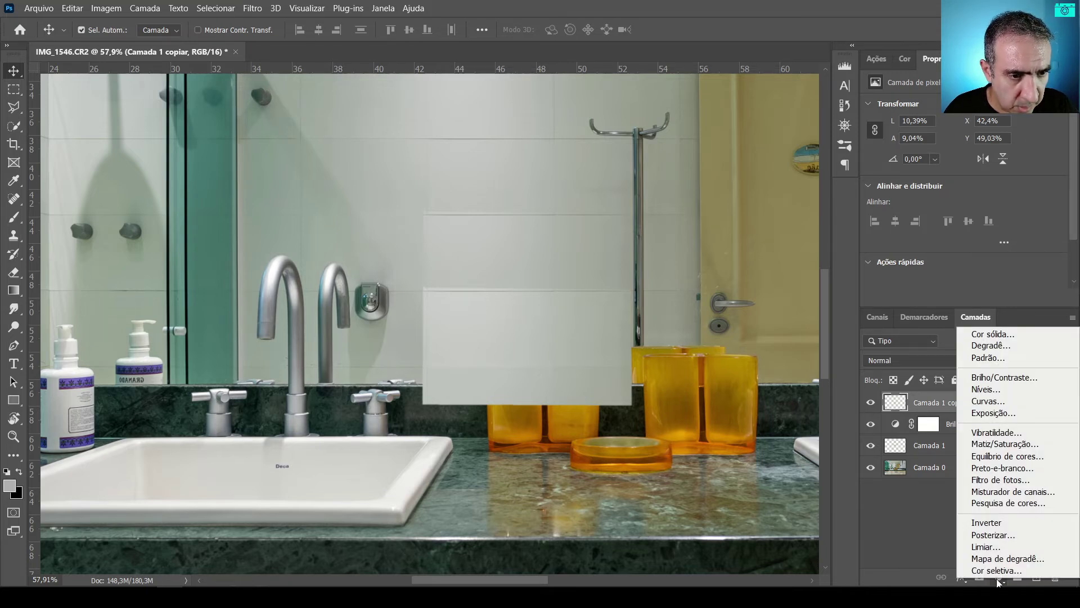
left_click(1007, 377)
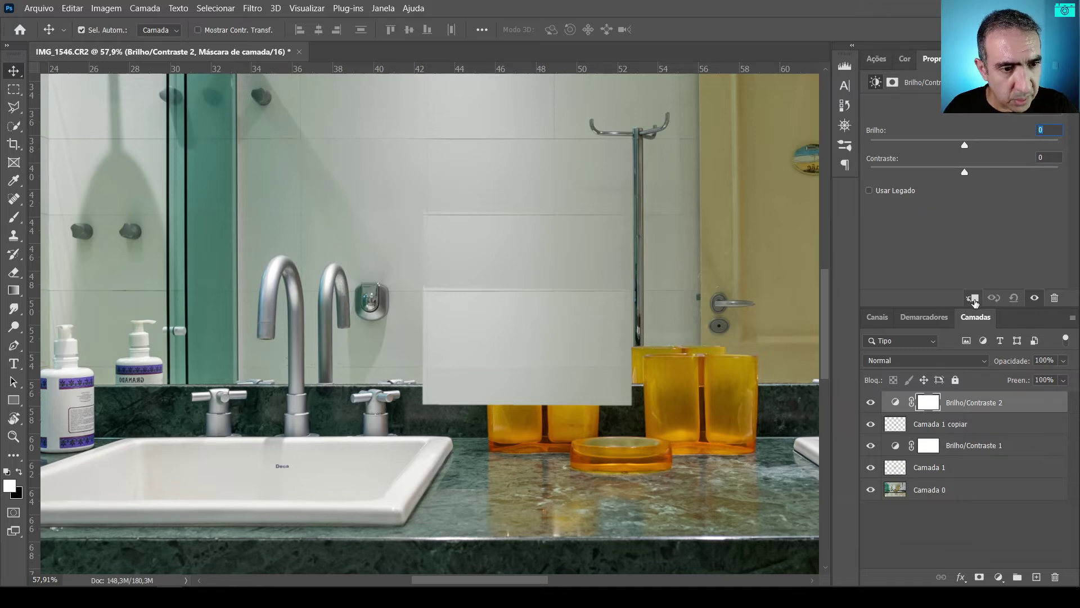
left_click(972, 299)
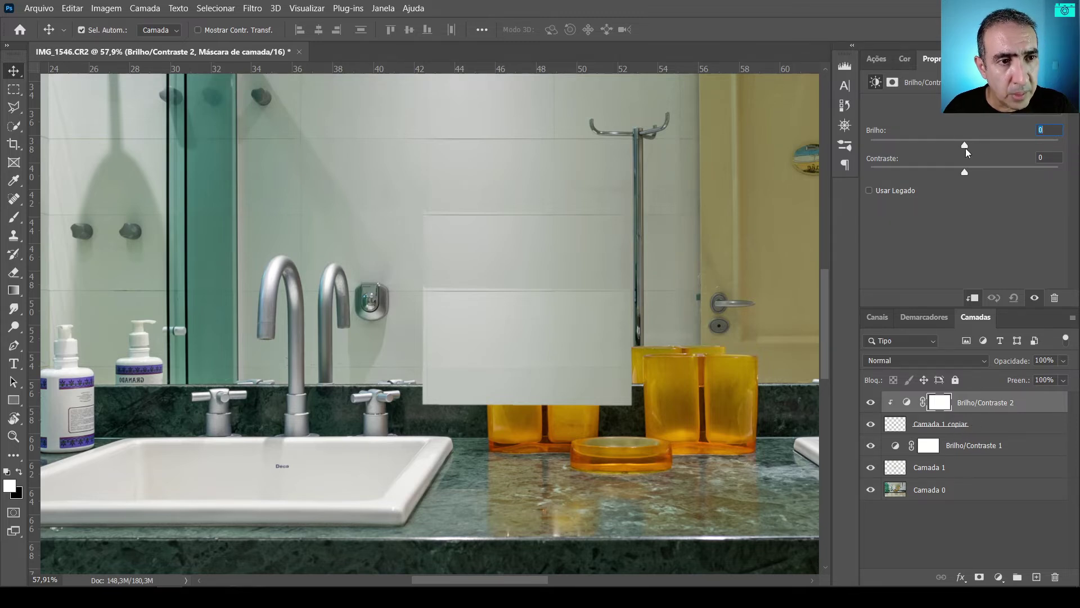
Step: Darken the lower tile patch to match its surroundings by setting the clipped adjustment's brightness to -23
left_click_drag(964, 145, 954, 146)
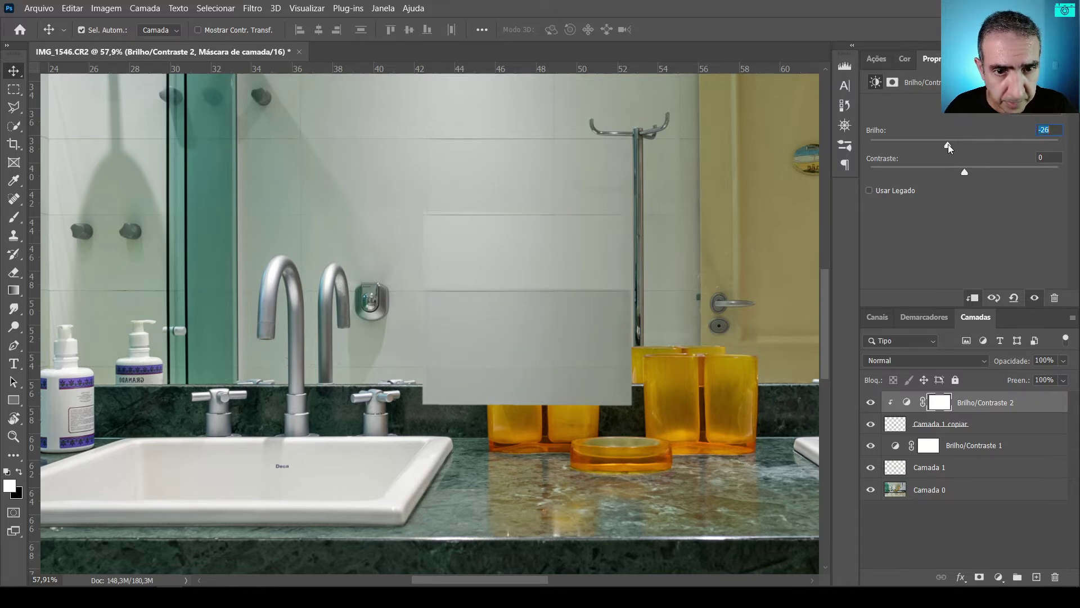
left_click_drag(947, 146, 953, 147)
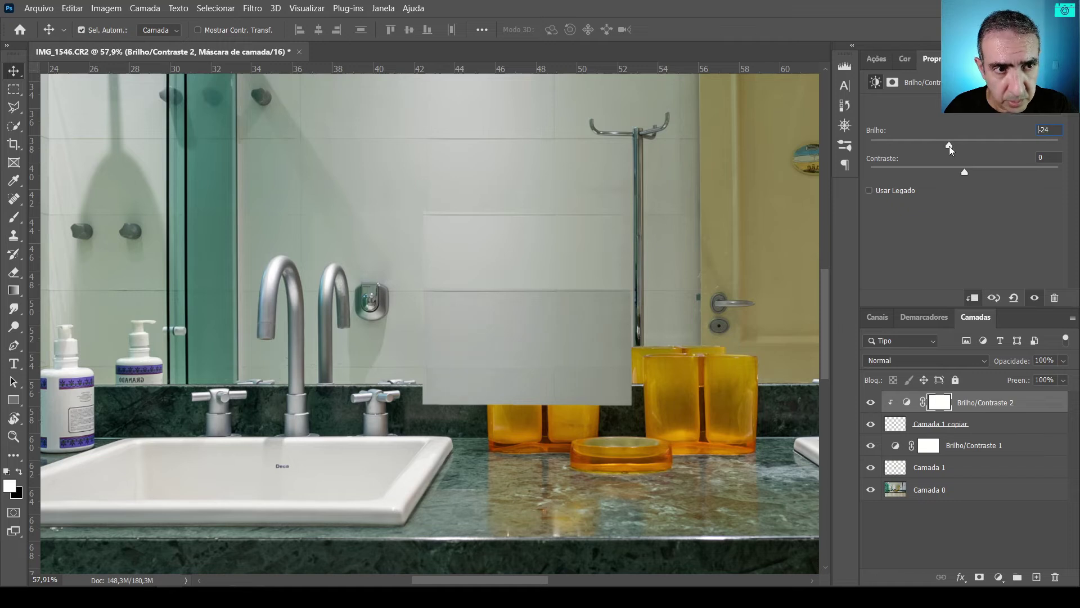
left_click_drag(950, 149, 955, 146)
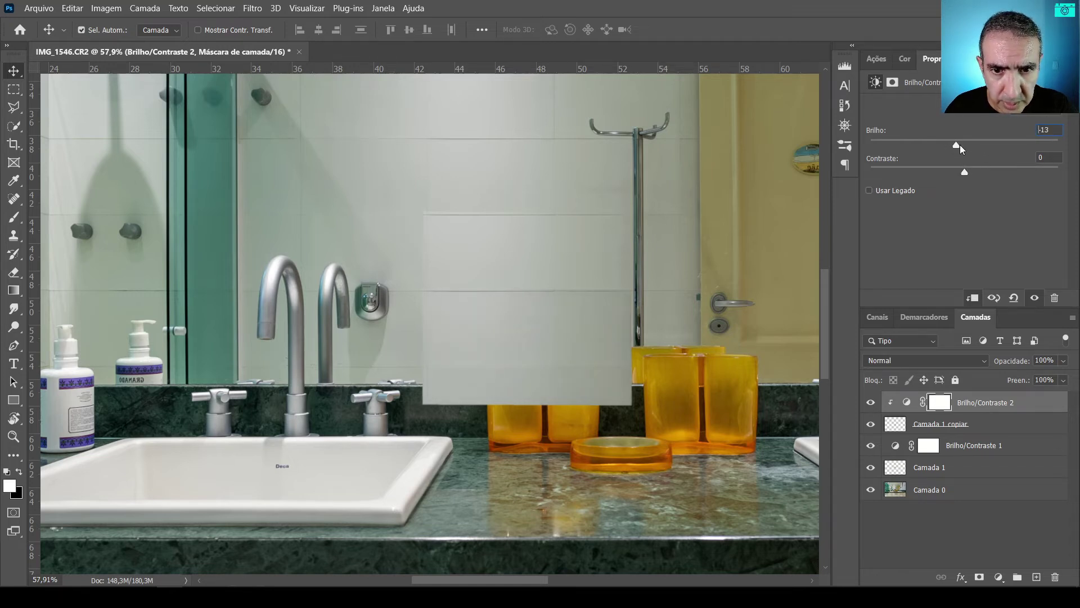
left_click(957, 147)
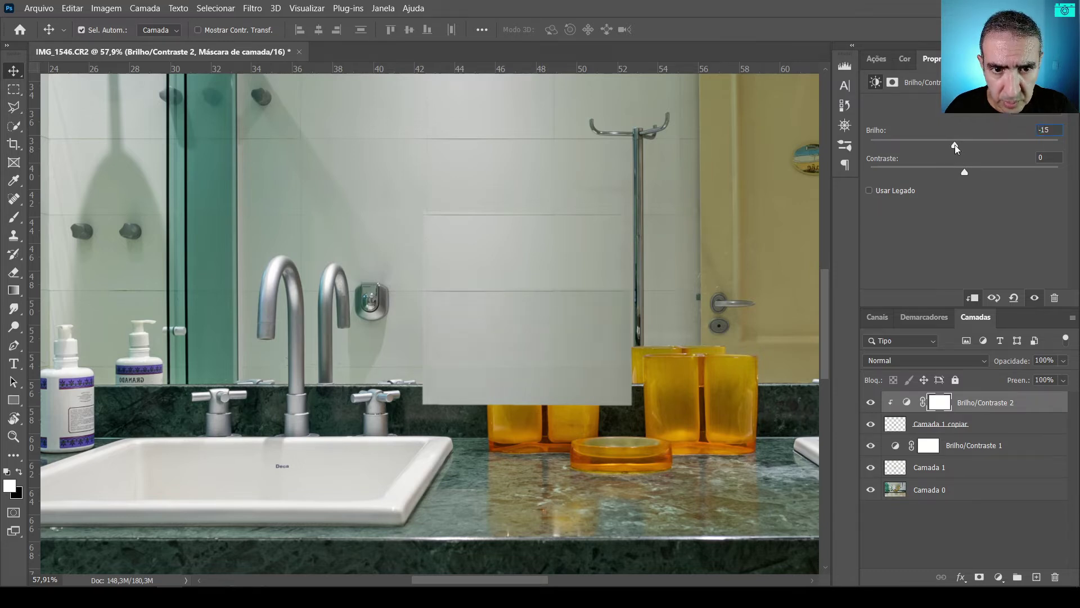
left_click_drag(950, 147, 952, 148)
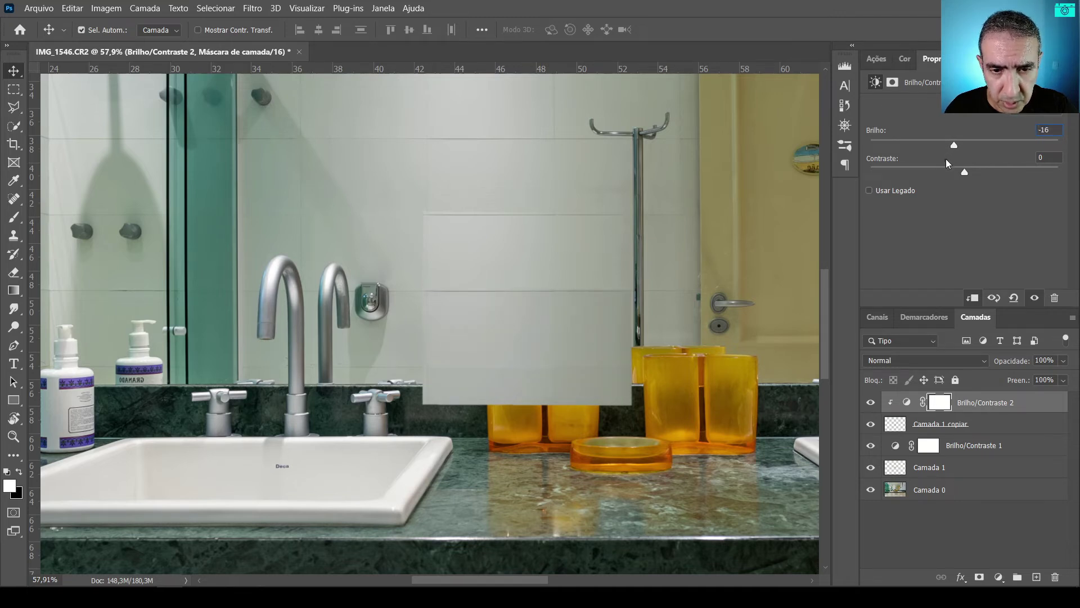
key("Down")
key("Down")
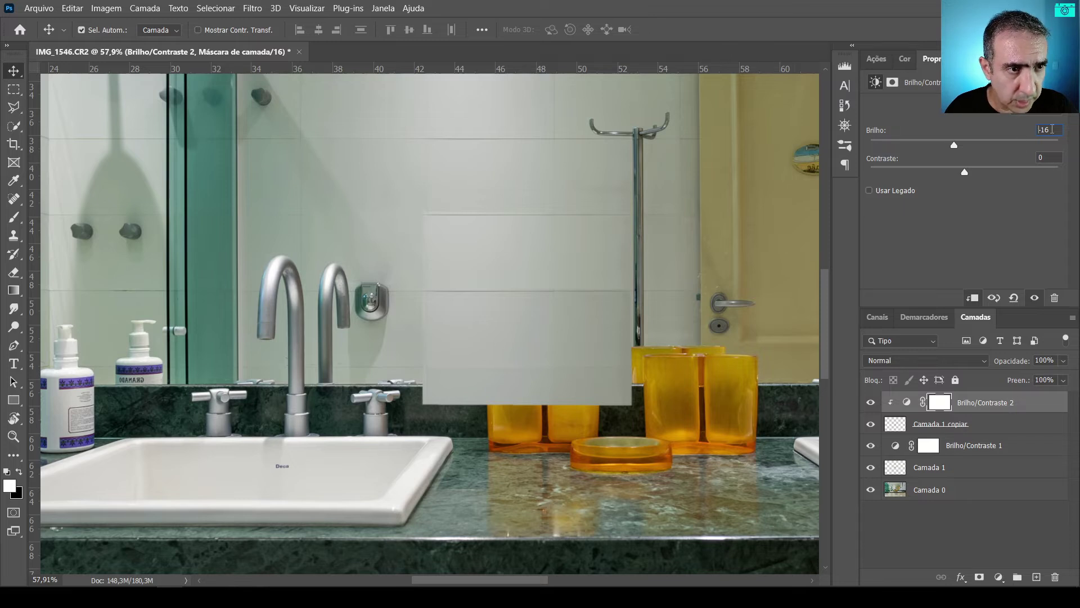
key("Down")
key("Down")
key("Down")
key("Down")
key("Down")
key("Down")
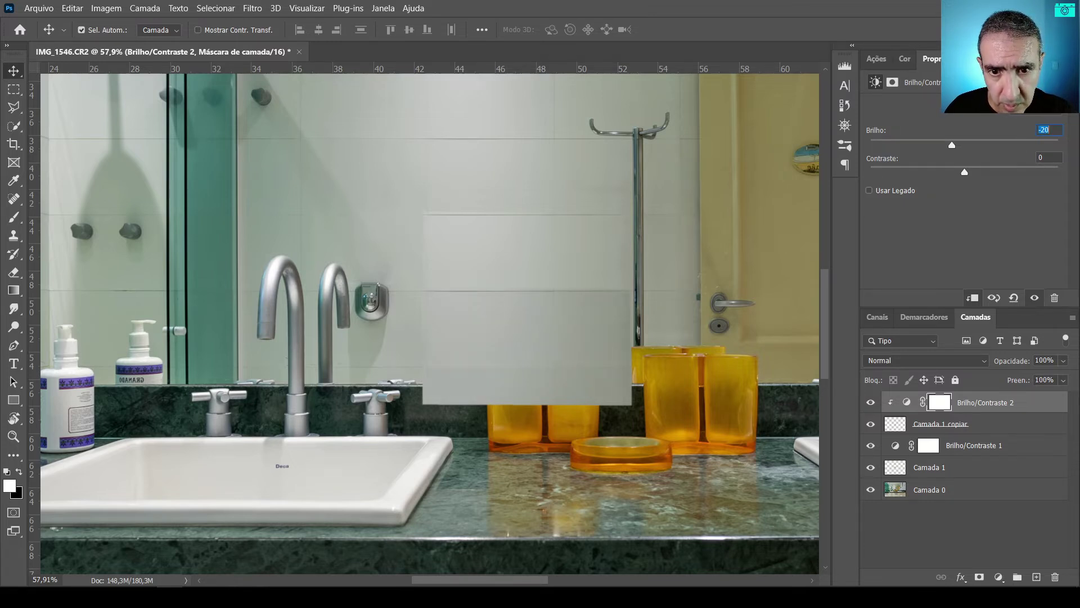
key("Up")
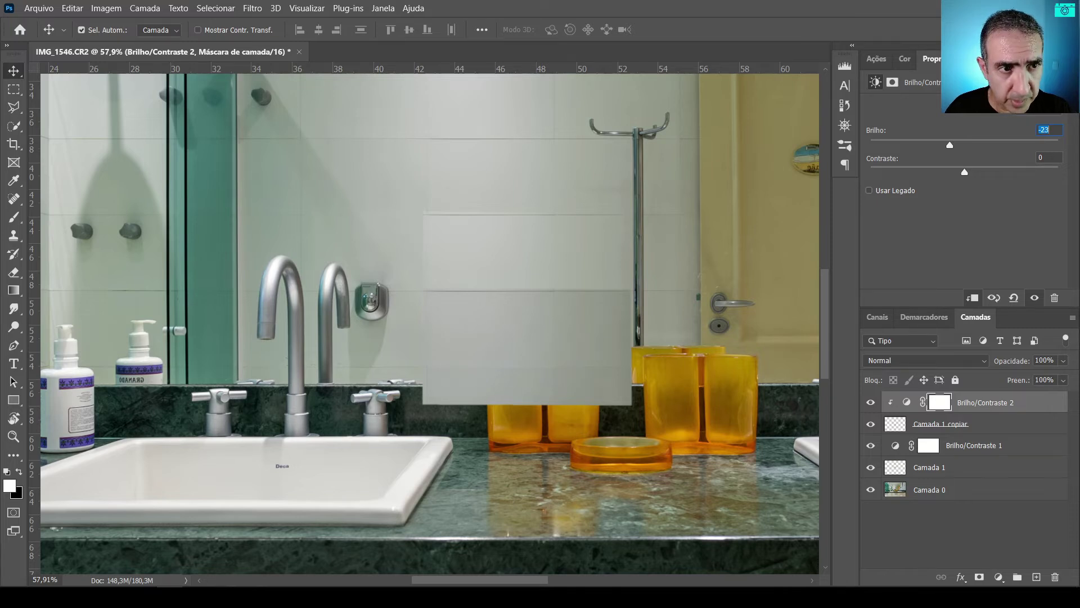
key("Return")
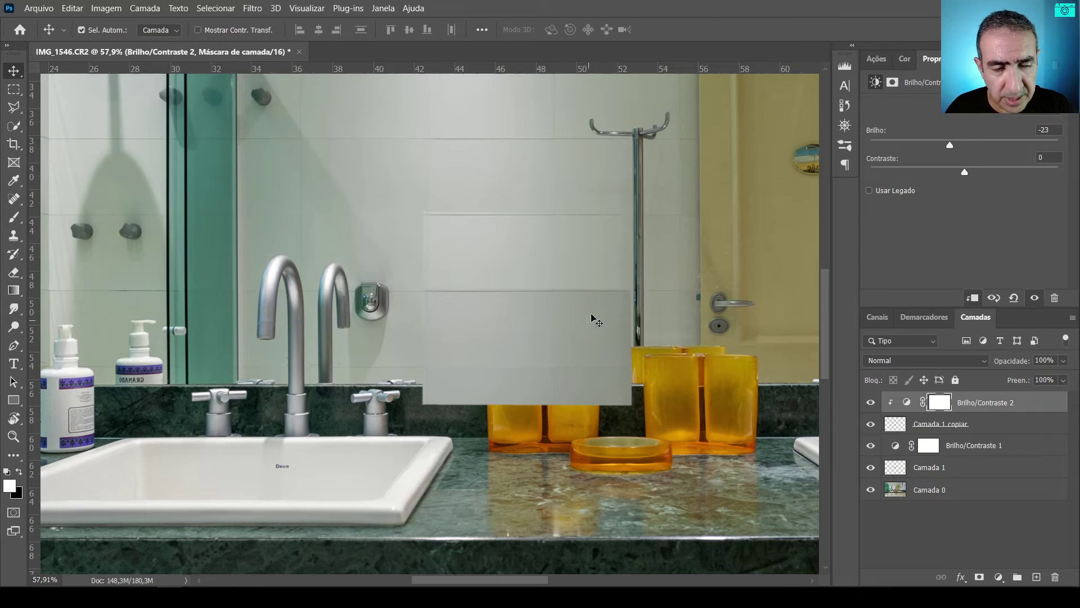
Step: Apply a white-to-black linear gradient to the Brilho/Contraste 2 mask so the darkening fades out toward the patch's right side
left_click(14, 290)
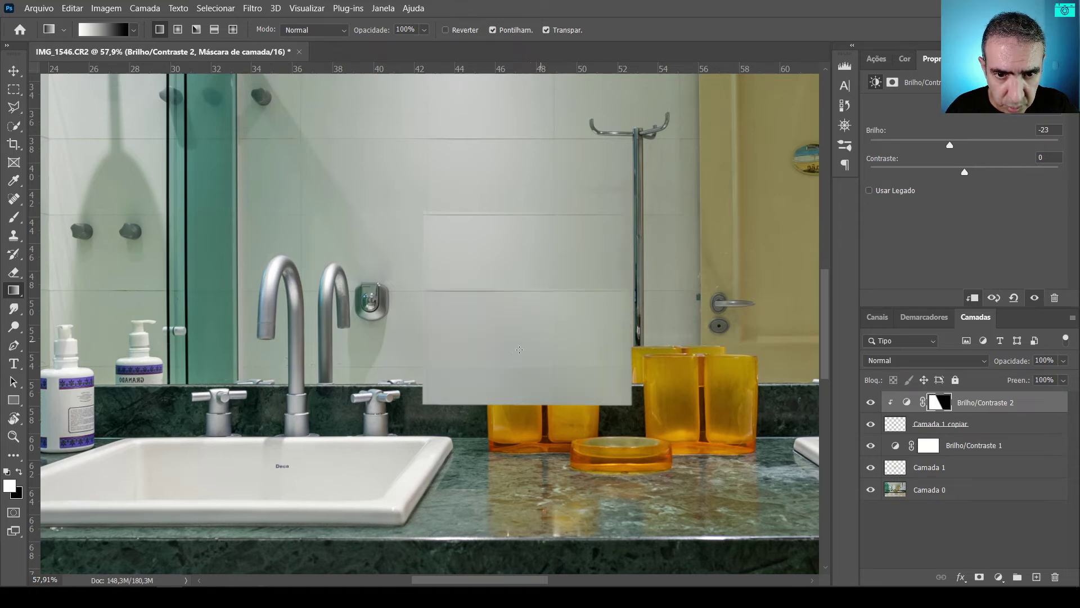
left_click_drag(607, 305, 605, 306)
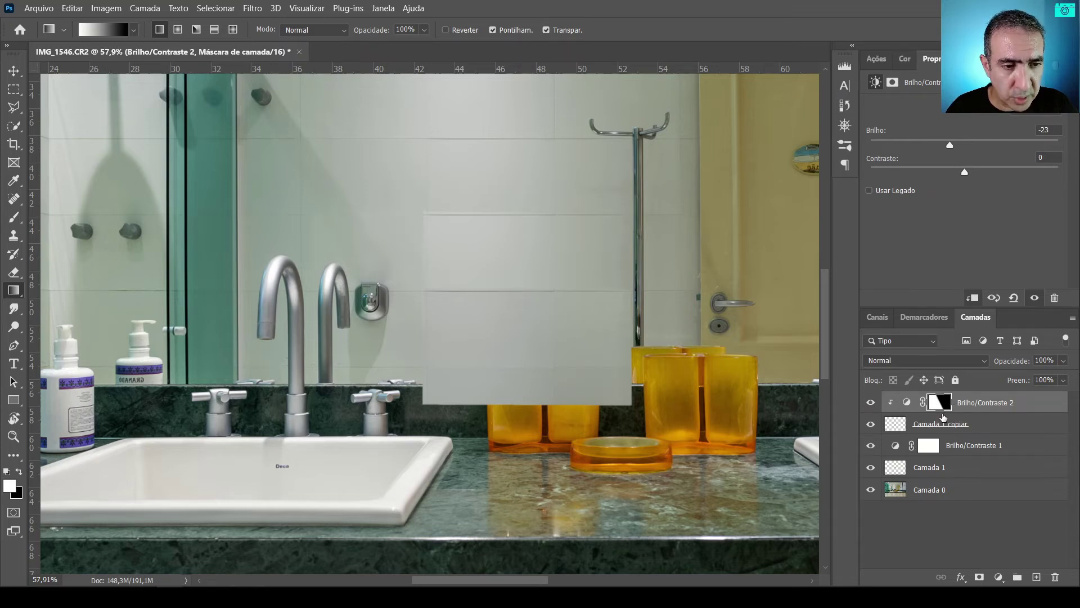
Step: Try brightness values down to -23 on Brilho/Contraste 1 and compare the image with that adjustment hidden and shown
left_click(929, 445)
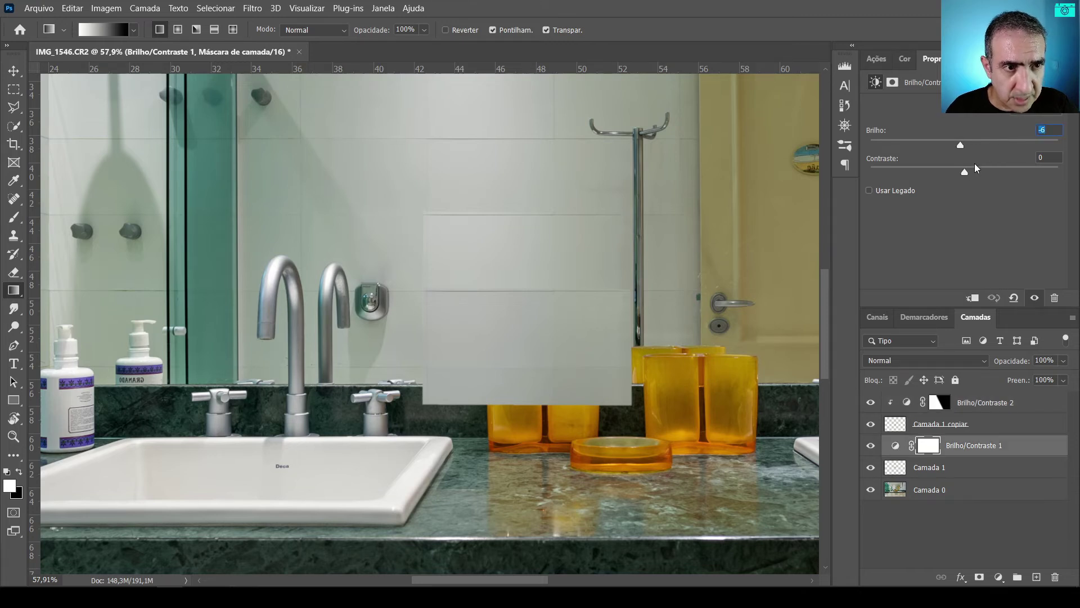
left_click(1051, 130)
key("Up")
key("Up")
key("Up")
key("Up")
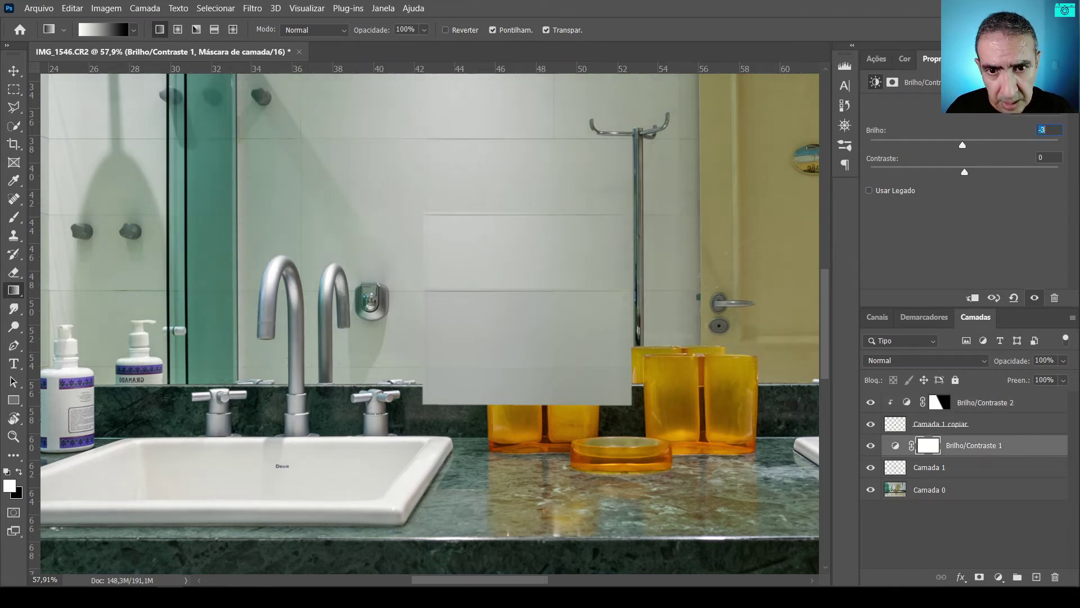
key("Down")
key("Down")
key("Down")
key("Down")
key("Down")
key("Down")
key("Down")
key("Down")
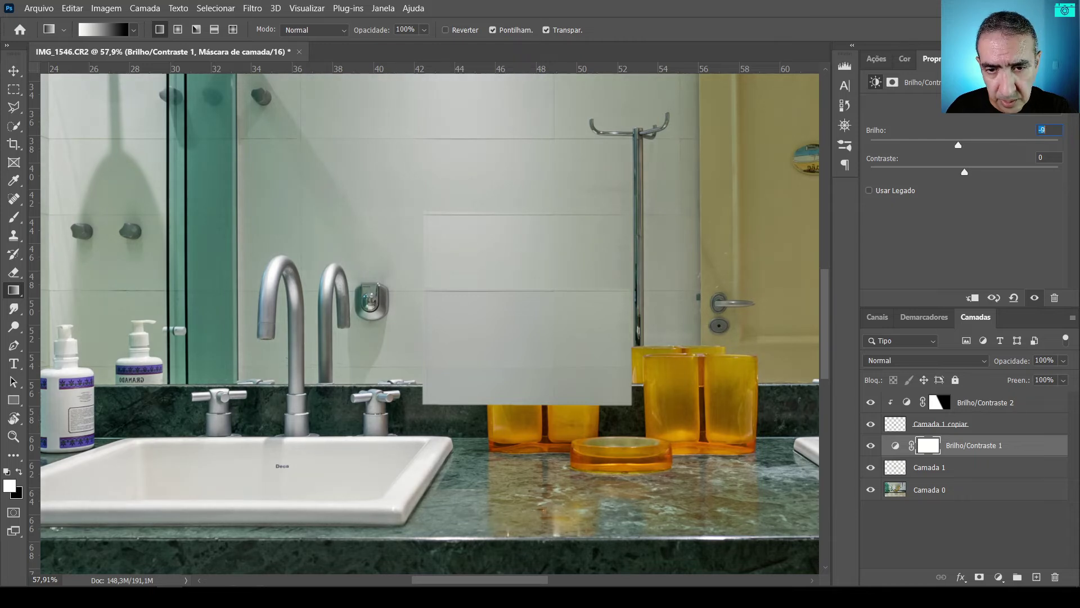
key("Down")
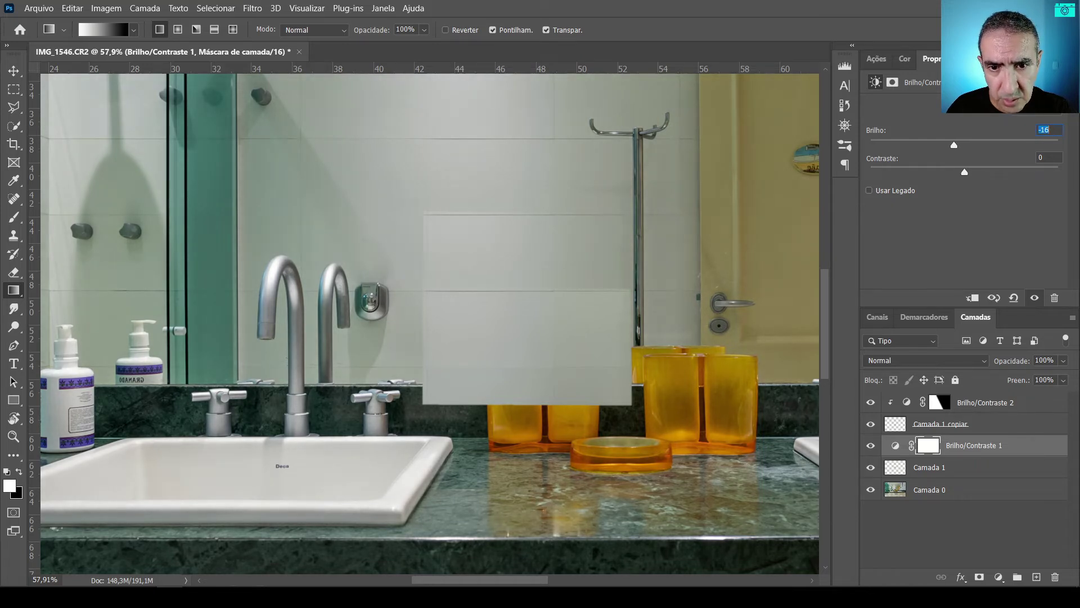
key("Up")
key("Up")
key("Up")
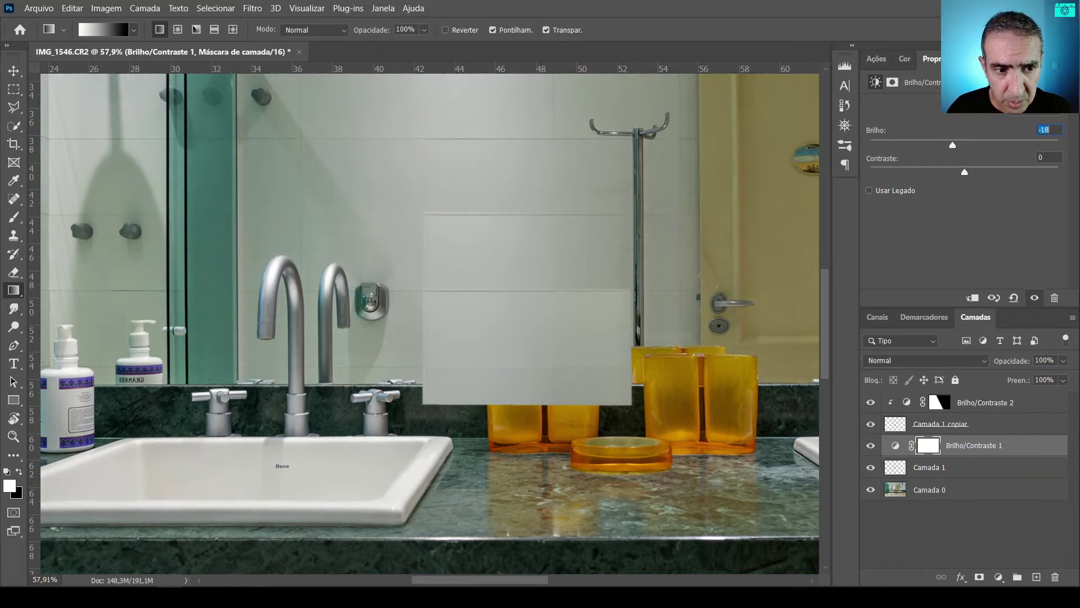
type("-23")
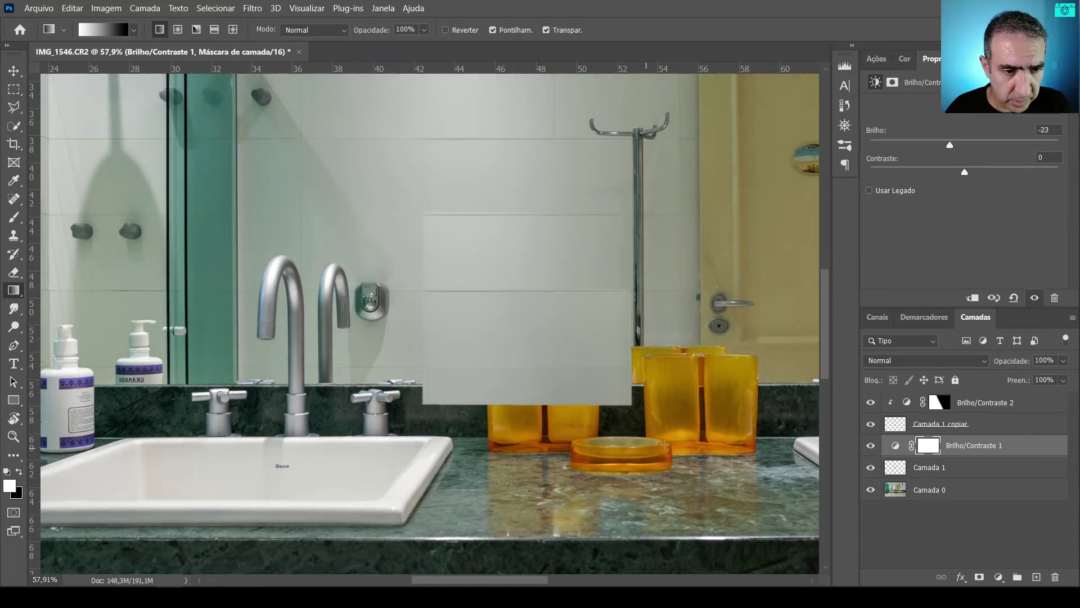
left_click(871, 449)
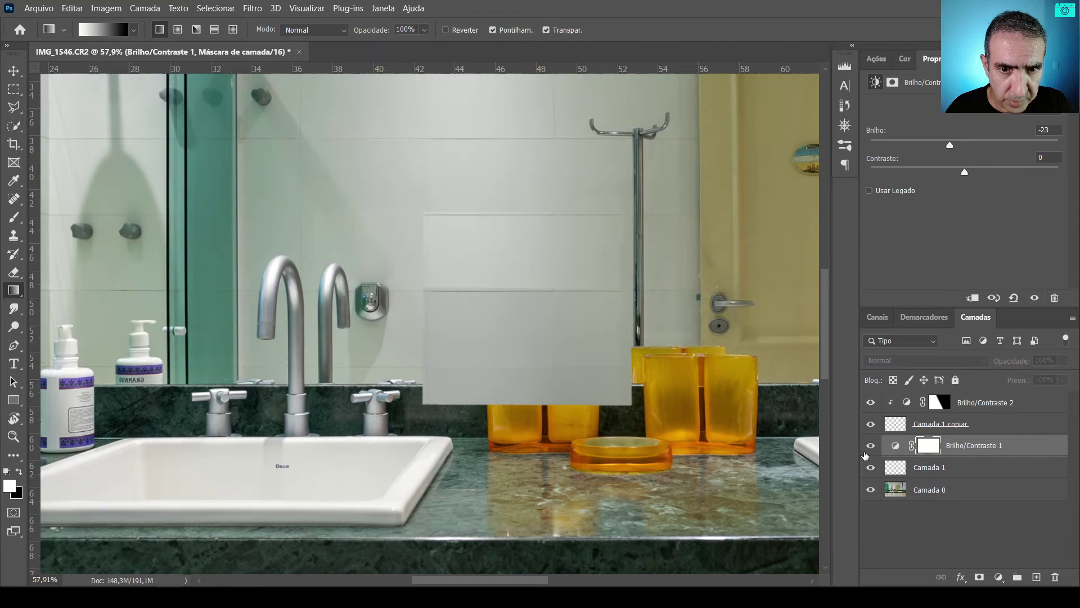
left_click(870, 450)
Step: Clip Brilho/Contraste 1 to Camada 1 with brightness -6, and set the brightness of Brilho/Contraste 2 to -18
left_click(903, 450)
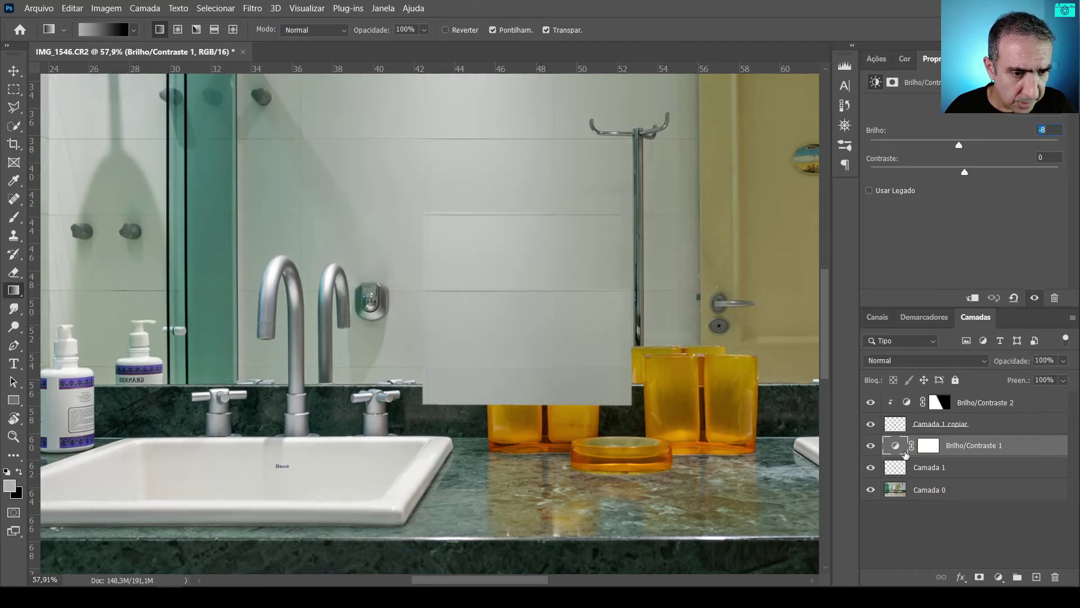
key("ctrl+alt+g")
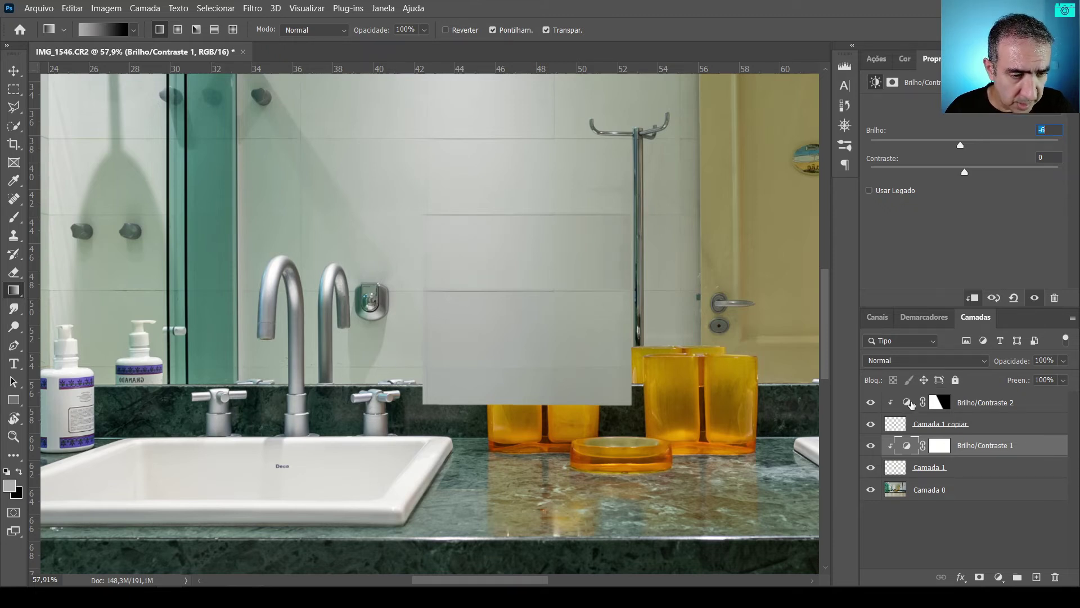
left_click(940, 403)
left_click(908, 403)
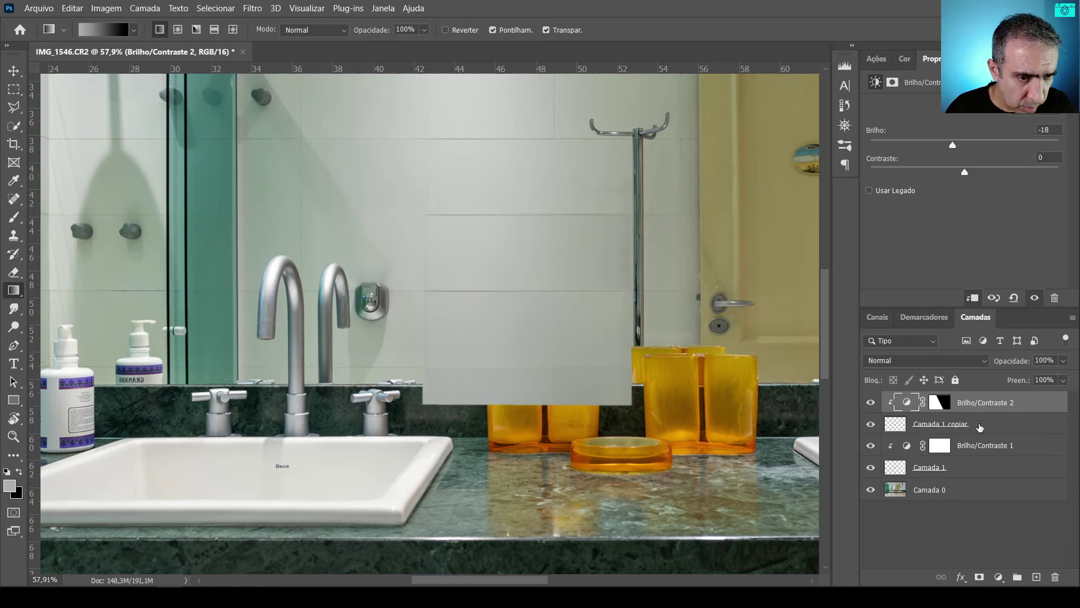
Step: Group both tile patches with their clipped adjustments and add a layer mask to the group
left_click(965, 470, "shift")
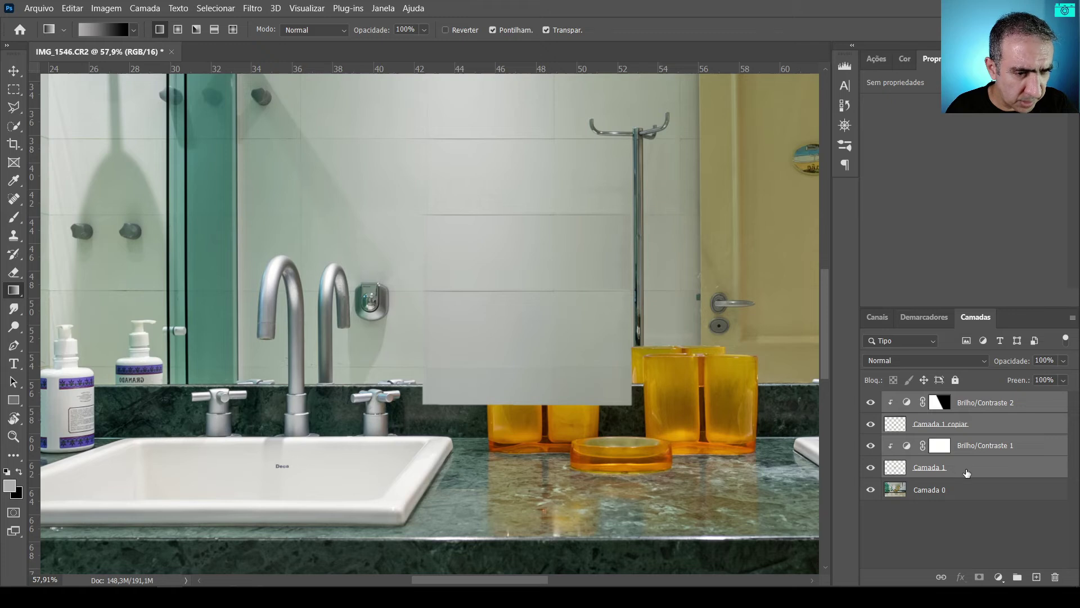
left_click(1017, 577)
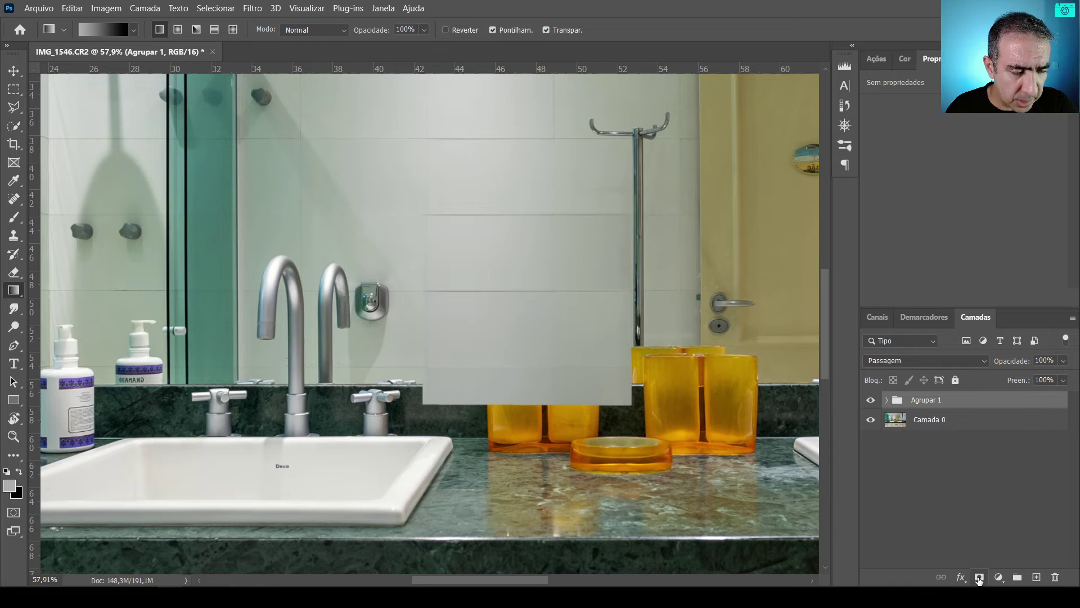
left_click(978, 578)
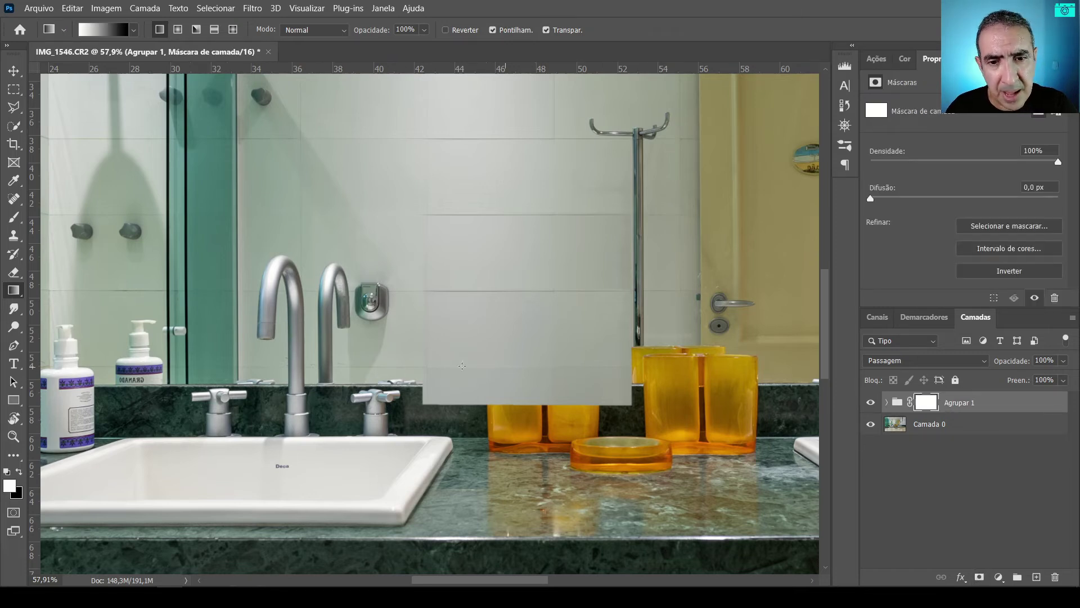
Step: Hide Agrupar 1 and make a Quick Selection of the green marble backsplash and the orange containers in front of the mirror
left_click(870, 405)
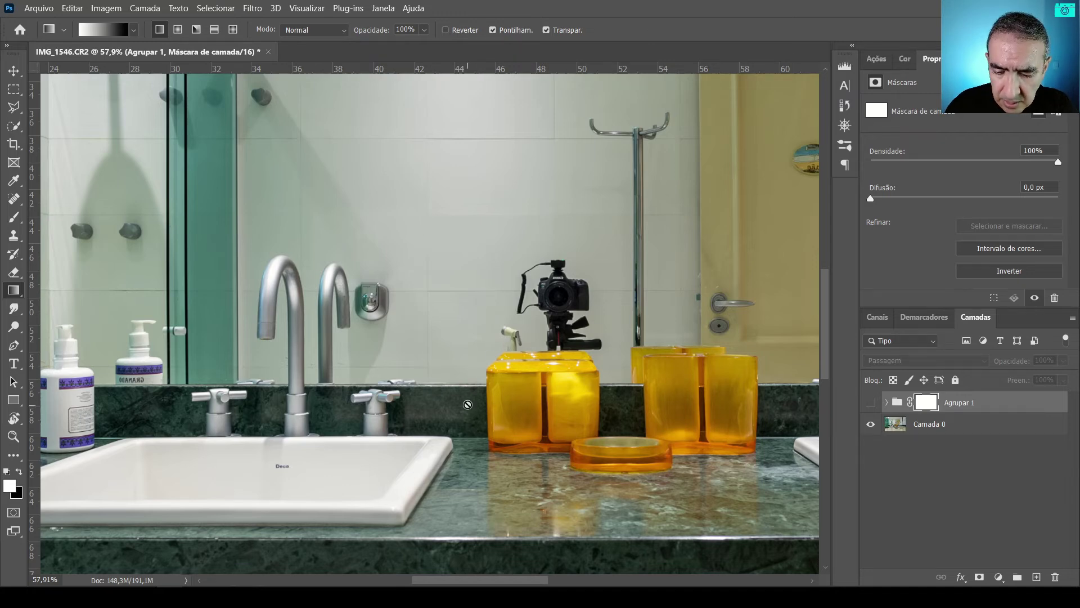
key("z")
left_click(459, 385)
key("w")
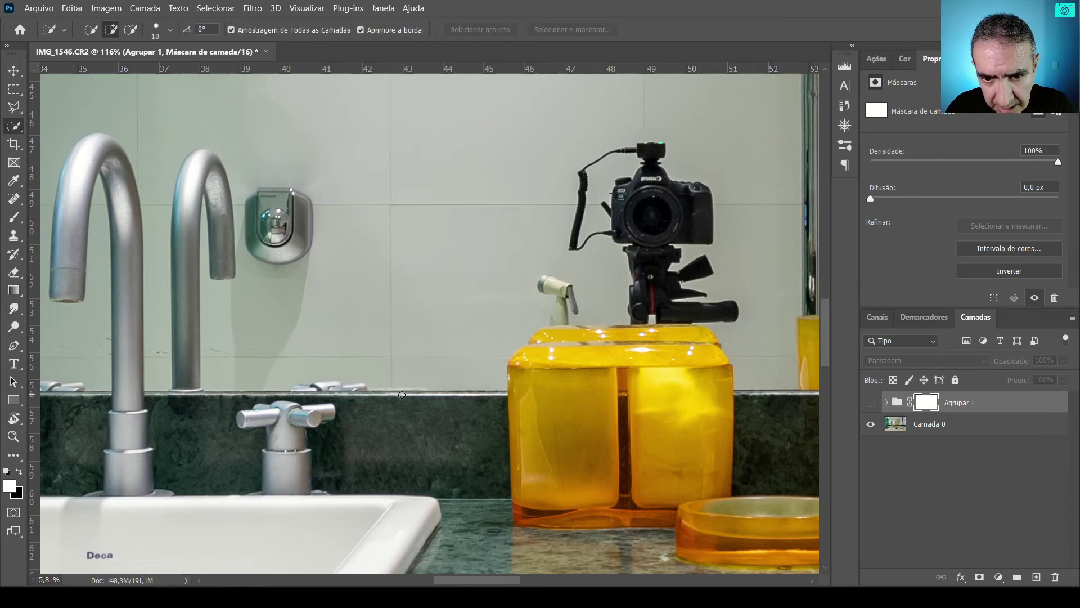
mouse_move(401, 400)
left_mouse_down()
mouse_move(474, 418)
mouse_move(561, 412)
left_mouse_up()
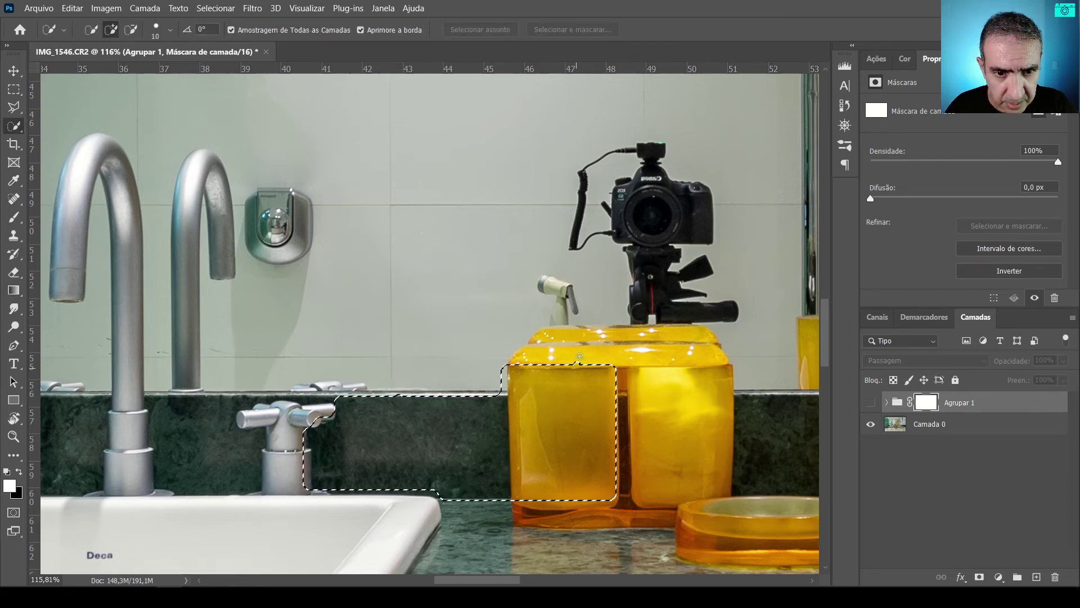
mouse_move(580, 356)
left_mouse_down()
mouse_move(671, 354)
mouse_move(717, 398)
mouse_move(720, 446)
mouse_move(801, 420)
mouse_move(473, 385)
mouse_move(620, 423)
mouse_move(644, 404)
mouse_move(647, 380)
mouse_move(690, 389)
left_mouse_up()
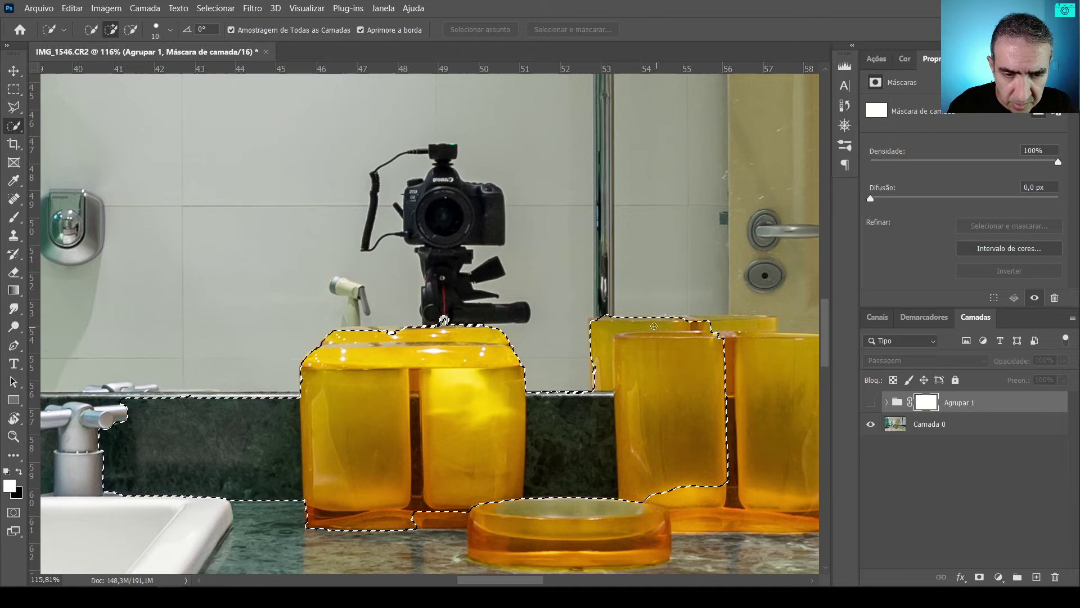
Step: Refine the selection with the Polygonal Lasso by adding the missed areas at the reflected orange cup's edge and the jar's upper rim
key("l")
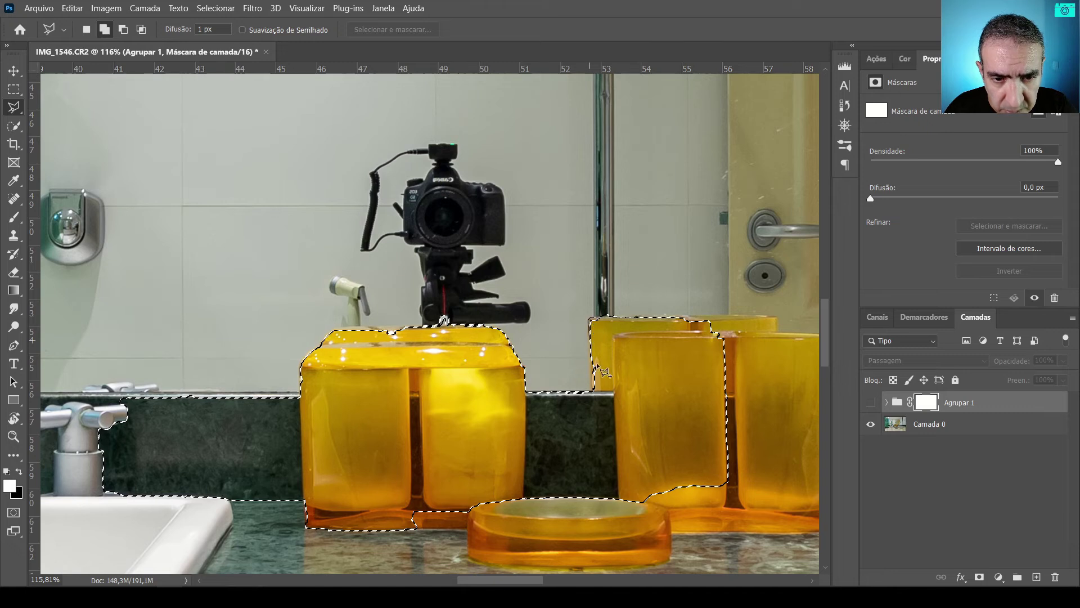
mouse_move(596, 362)
left_mouse_down()
mouse_move(593, 397)
mouse_move(639, 387)
left_mouse_up()
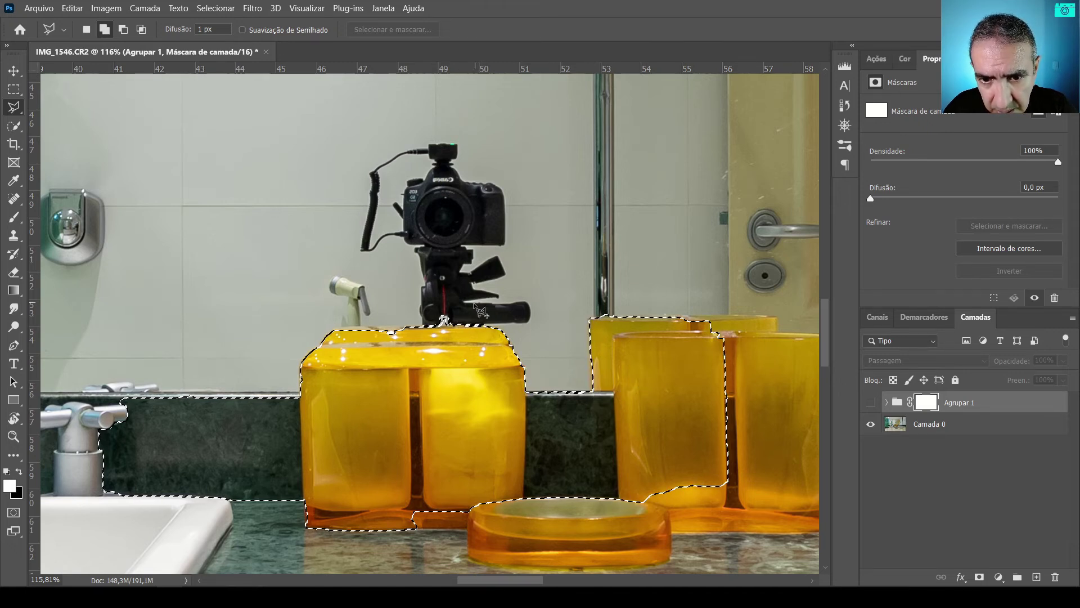
key("alt")
mouse_move(476, 307)
left_mouse_down()
mouse_move(461, 325)
mouse_move(428, 328)
mouse_move(426, 315)
mouse_move(490, 296)
mouse_move(476, 308)
left_mouse_up()
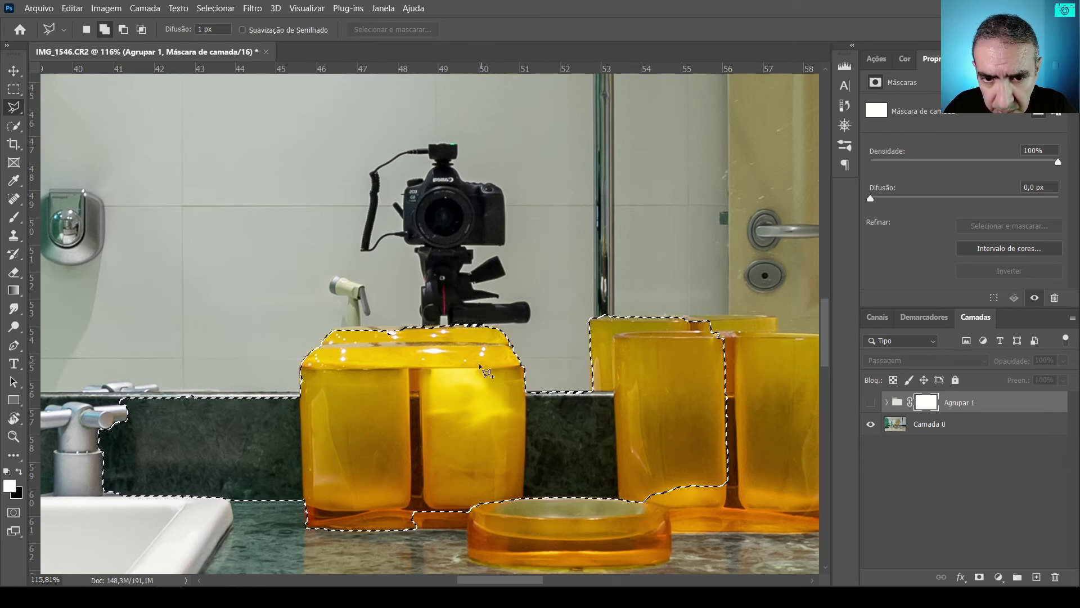
left_click(418, 329)
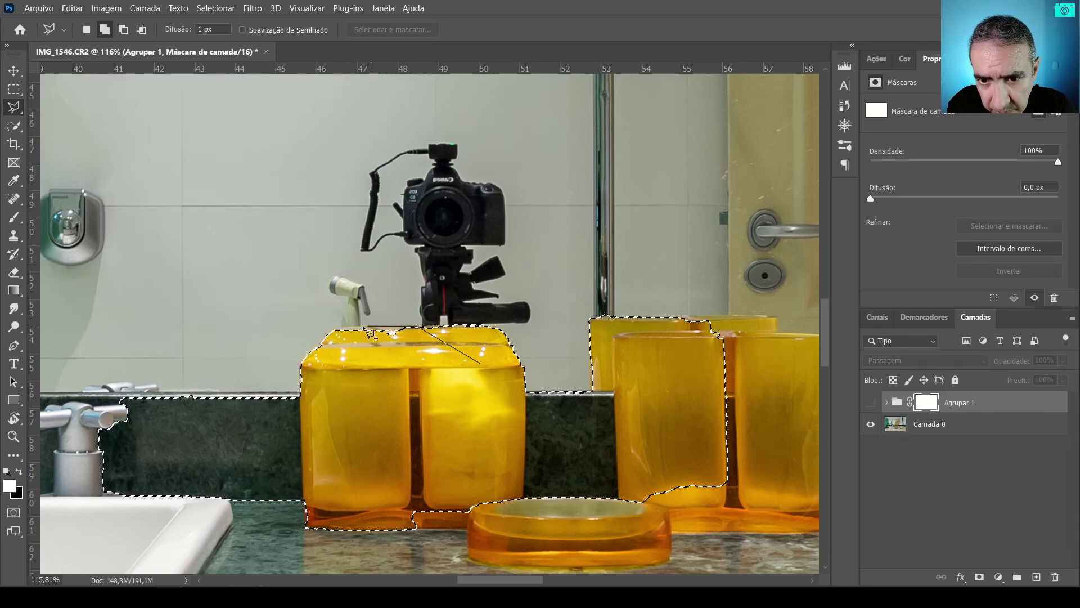
left_click(331, 329)
double_click(481, 370)
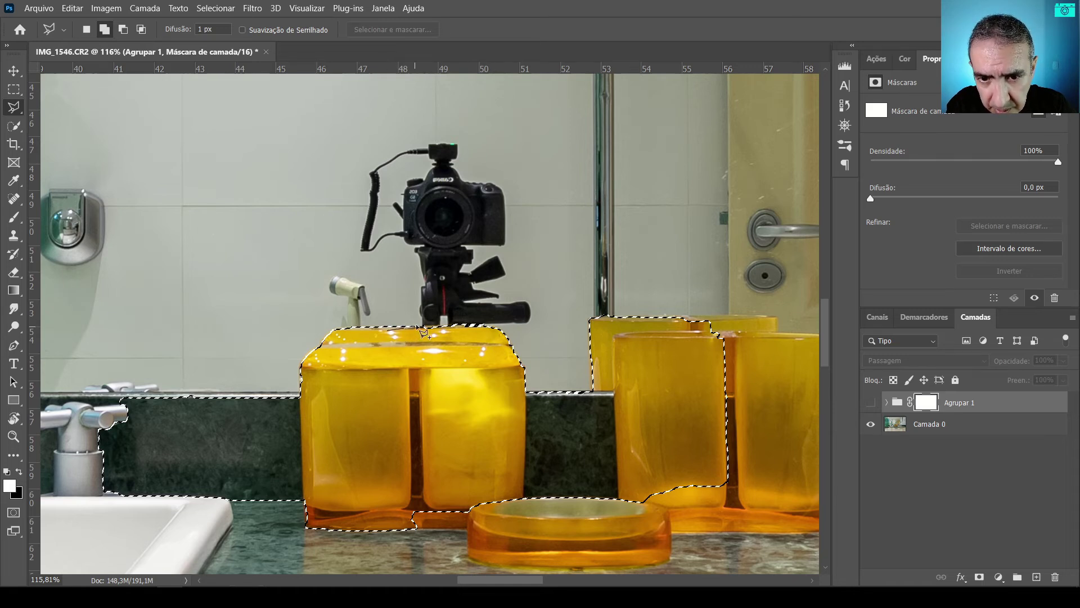
left_click(449, 326)
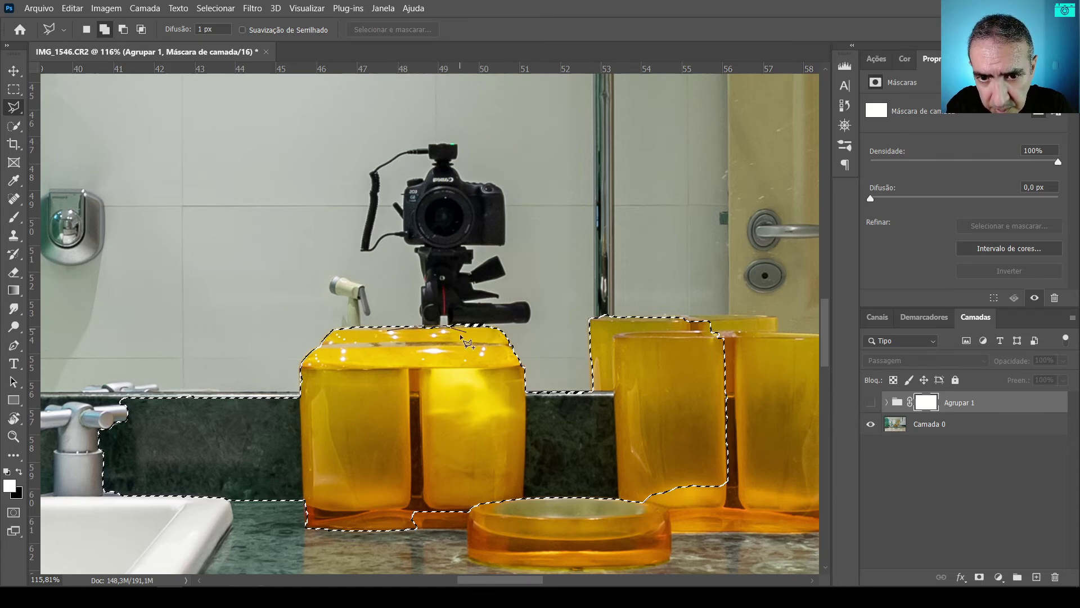
double_click(387, 331)
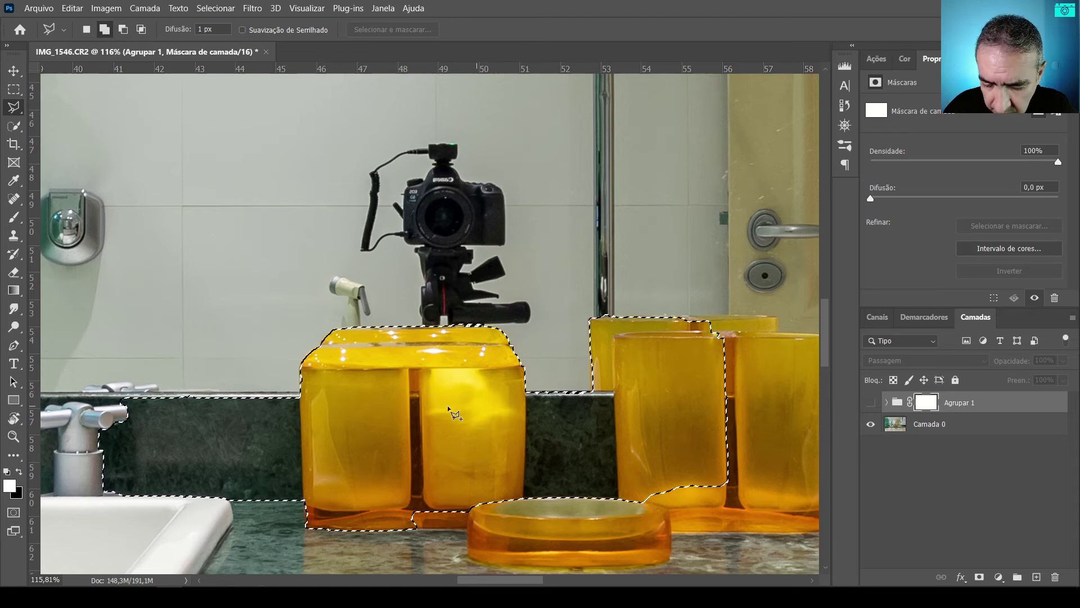
key("alt")
left_click(302, 390)
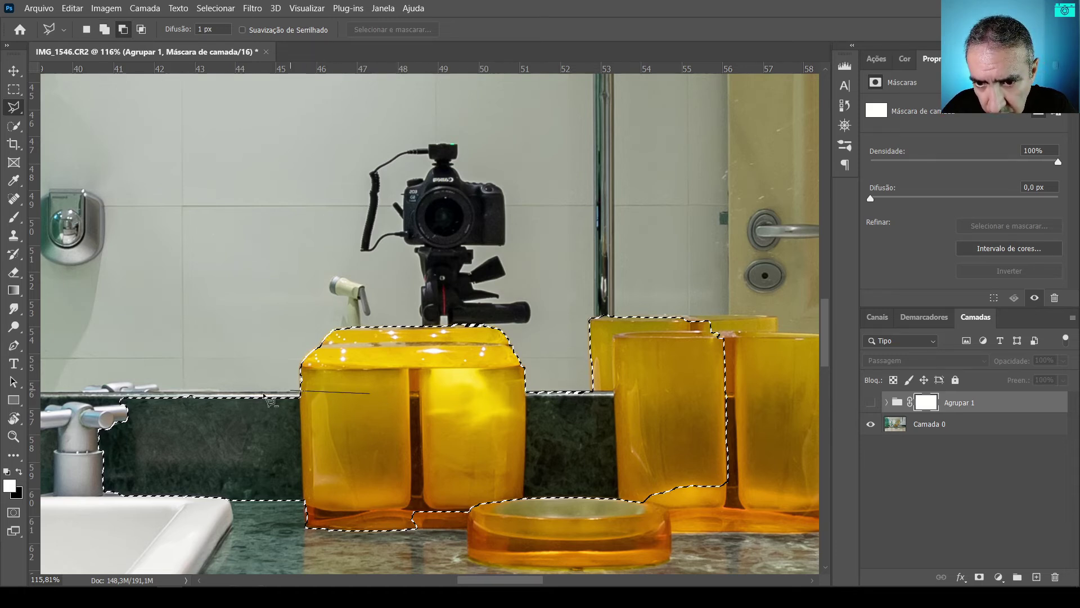
left_click(101, 392)
left_click(102, 442)
left_click(176, 467)
left_click(253, 461)
left_click(309, 446)
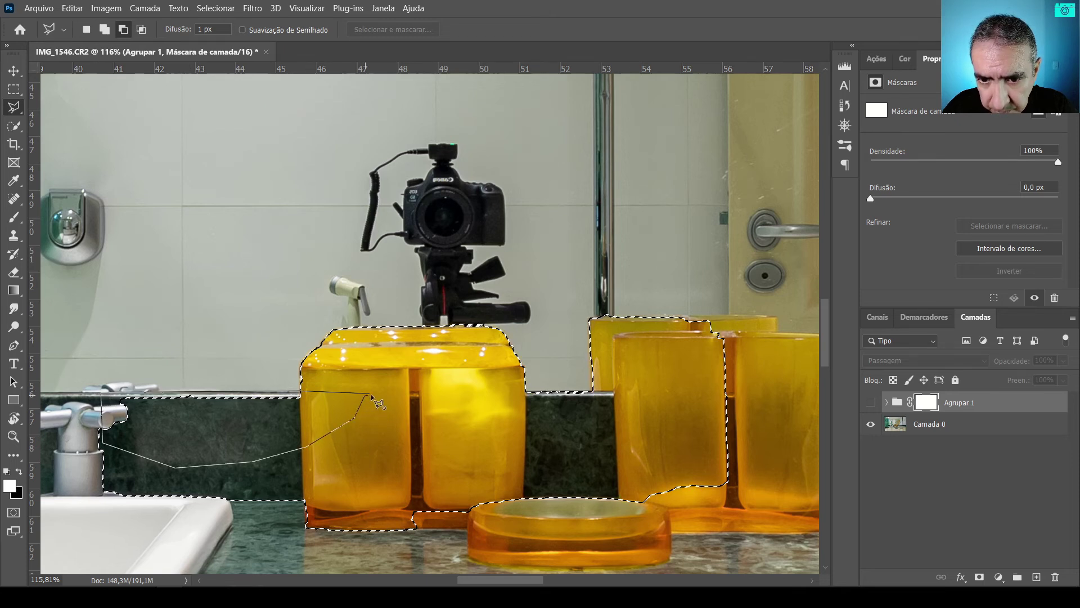
left_click(367, 393)
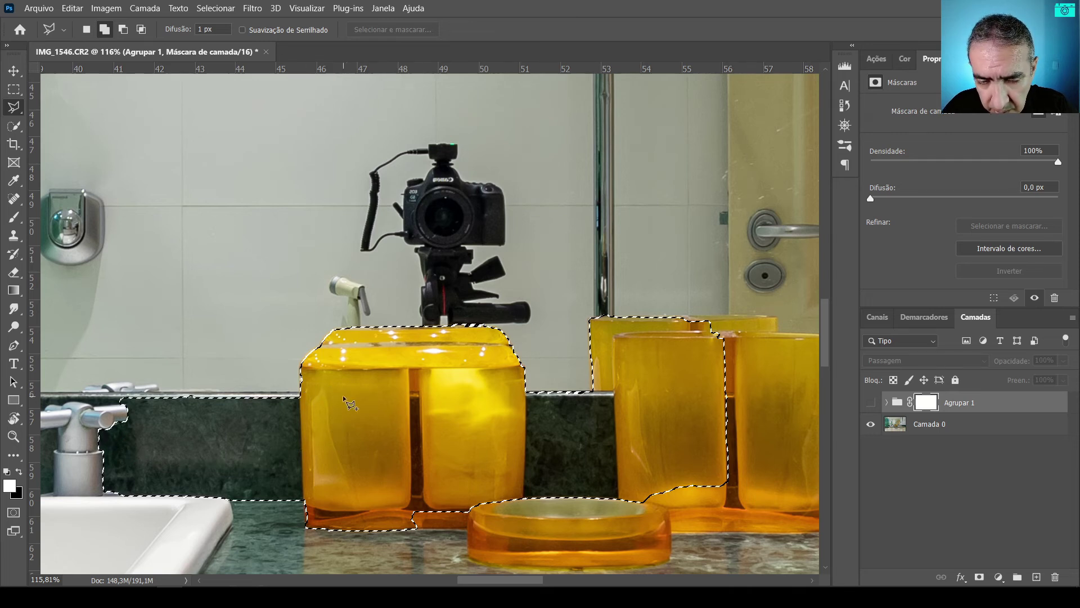
Step: Add the thin strip along the backsplash's upper edge, between the faucet handle and the orange jar, to the selection
left_click(316, 393)
left_click(301, 391)
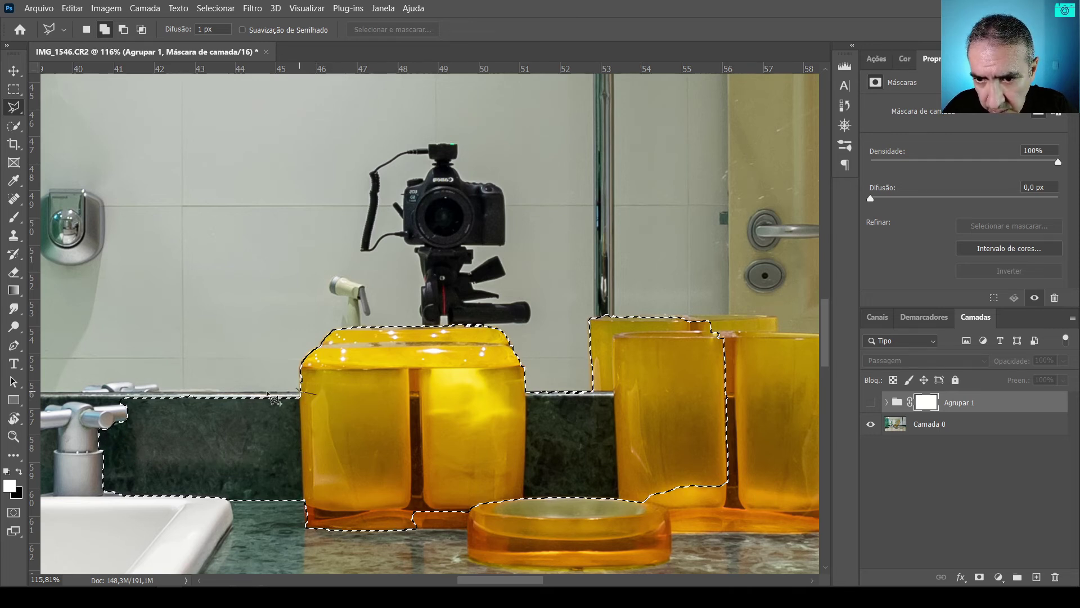
left_click(113, 395)
left_click(176, 438)
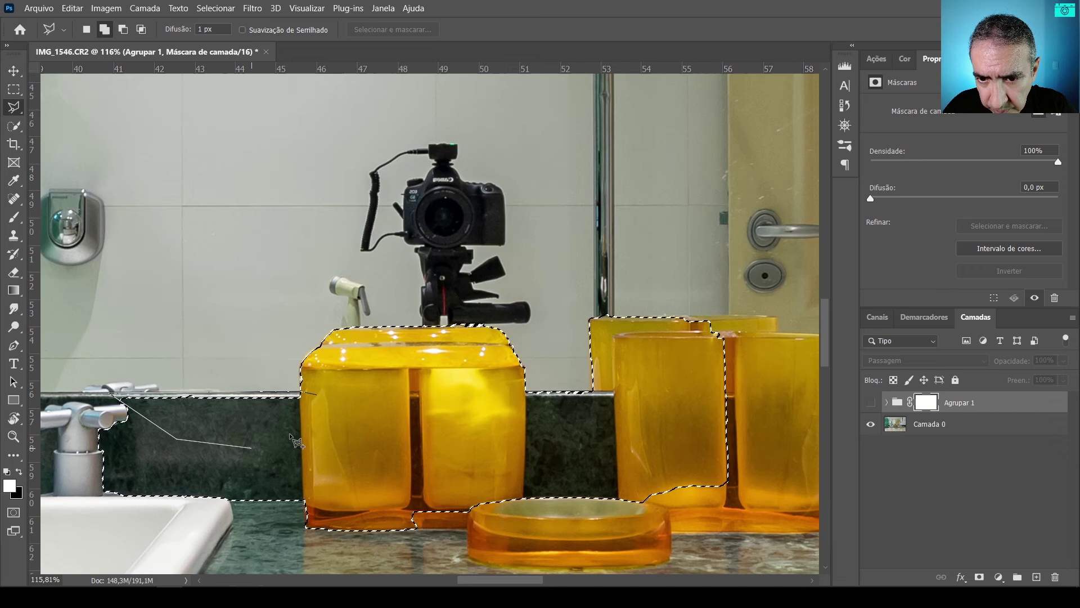
left_click(316, 396)
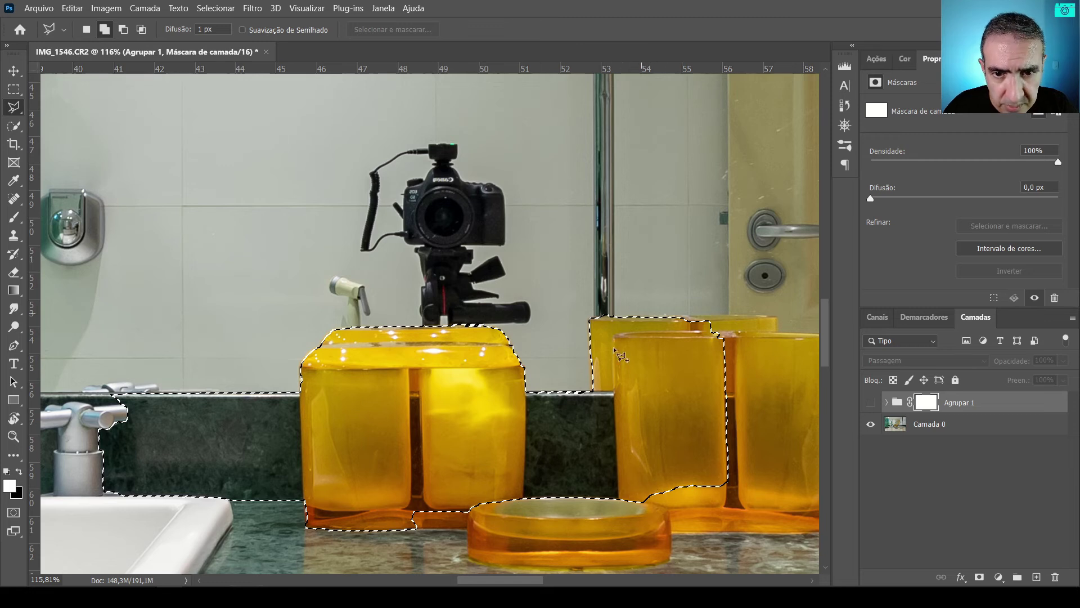
Step: Show Agrupar 1, paint its mask black inside the selection to uncover the backsplash and orange containers, and deselect
left_click(871, 402)
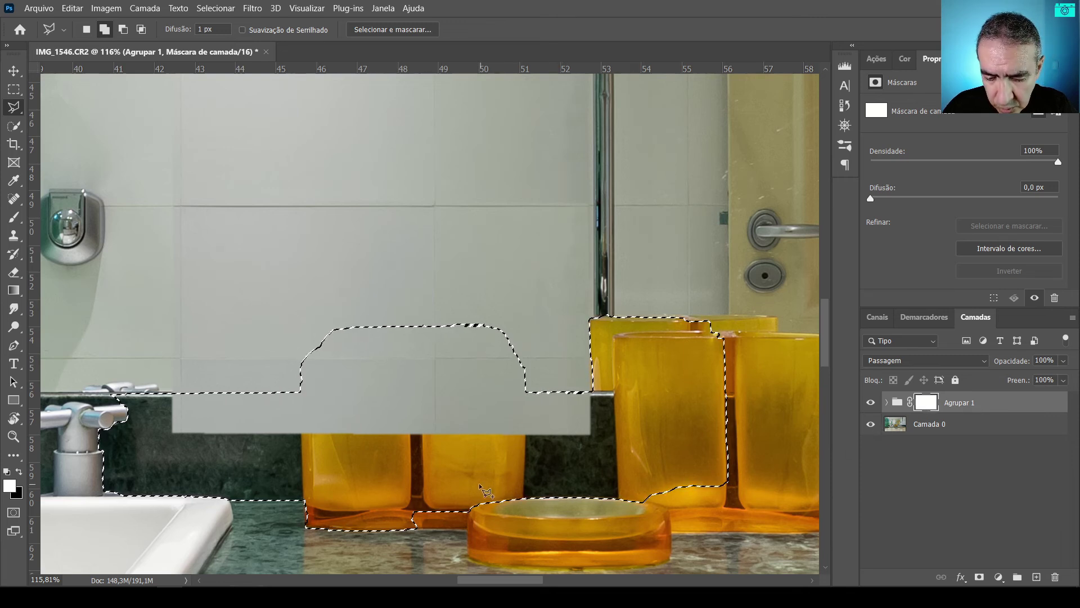
key("b")
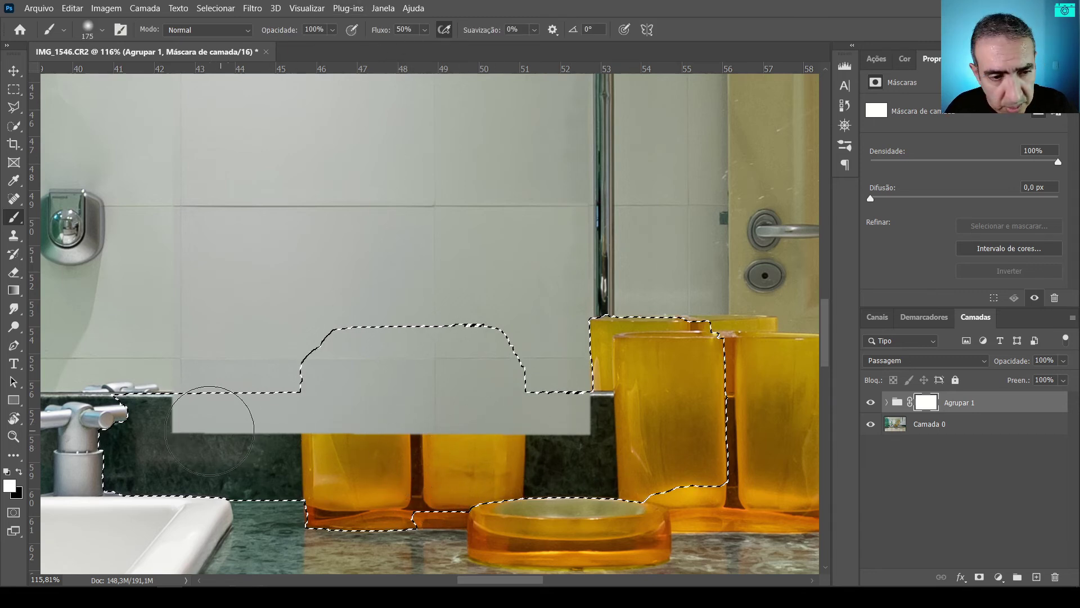
left_click(18, 474)
mouse_move(186, 424)
left_mouse_down()
mouse_move(351, 407)
mouse_move(373, 370)
mouse_move(311, 372)
mouse_move(454, 385)
mouse_move(513, 361)
mouse_move(457, 369)
mouse_move(403, 428)
mouse_move(466, 439)
left_mouse_up()
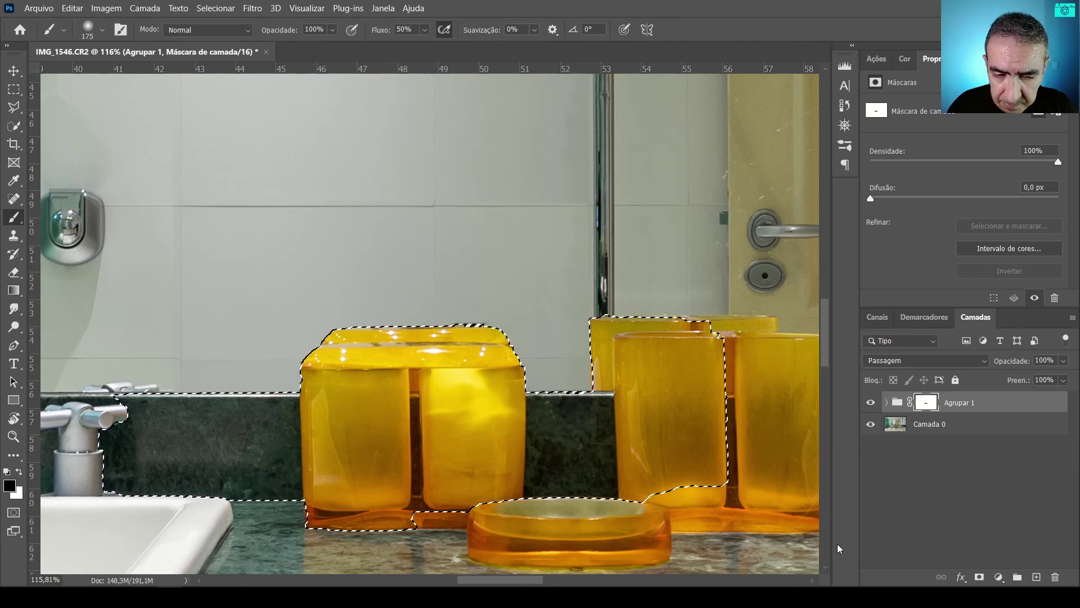
key("ctrl+d")
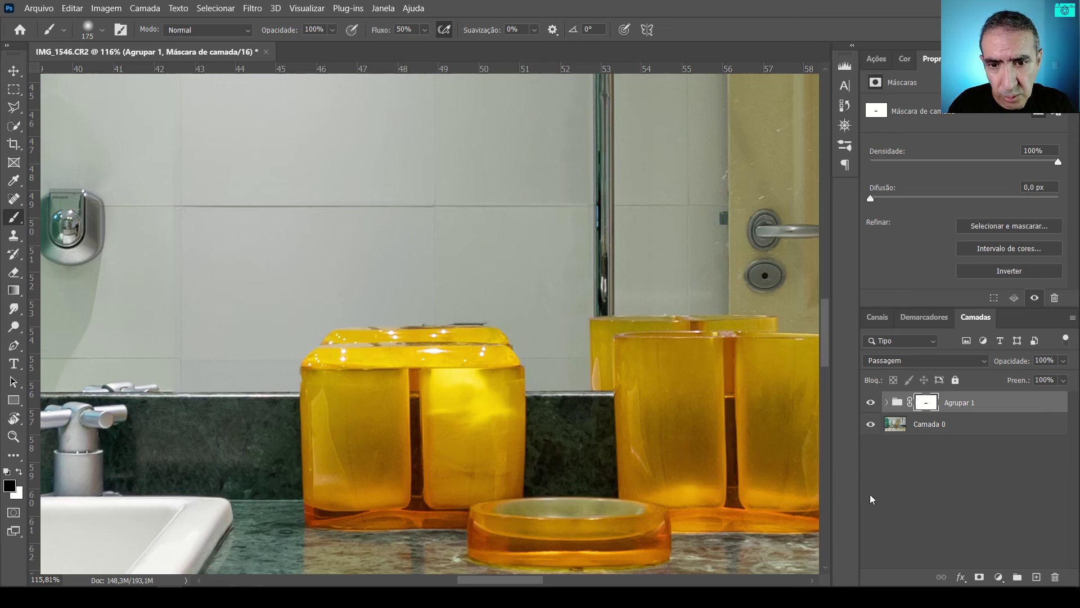
scroll(812, 394, "down", 5)
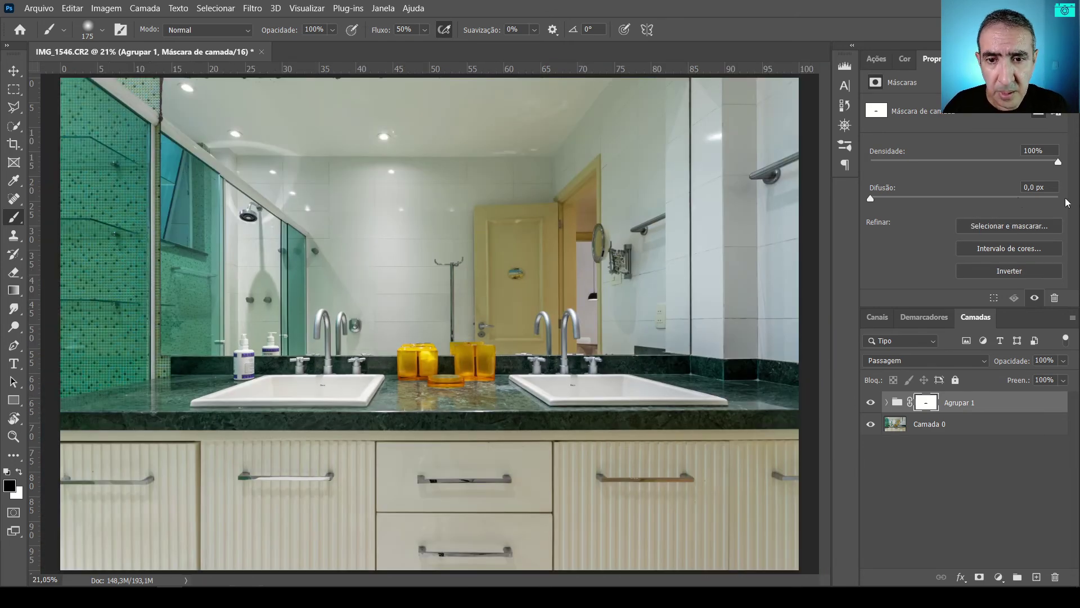
Step: Set the brush flow to 6% and softly paint black on the Agrupar 1 mask along the patch's left edge to blend it
key("shift+0")
key("shift+6")
left_click(404, 307, "ctrl")
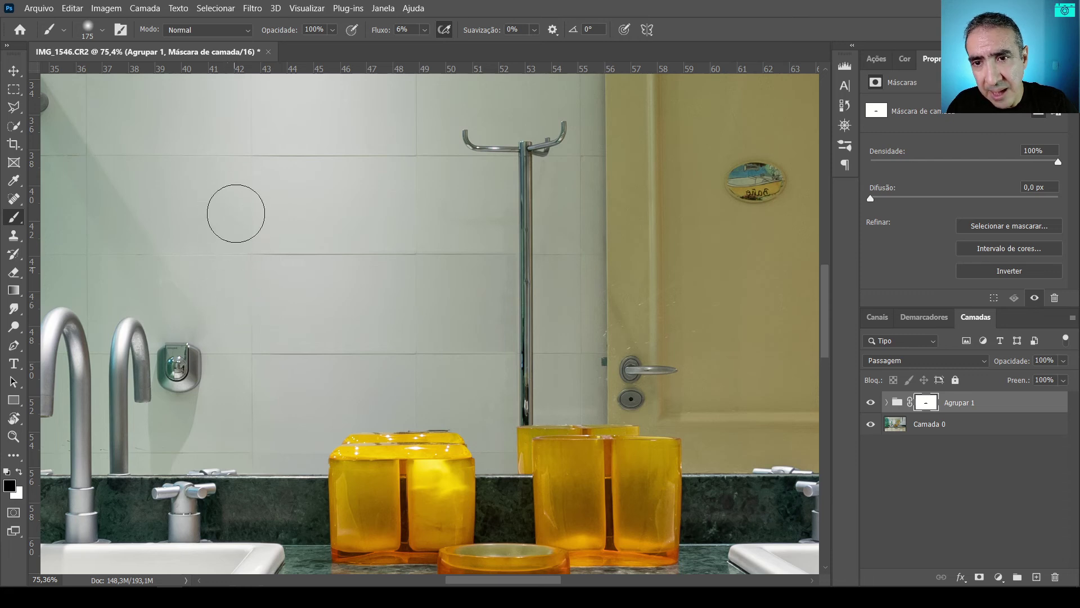
mouse_move(238, 224)
left_mouse_down()
mouse_move(205, 176)
mouse_move(215, 181)
left_mouse_up()
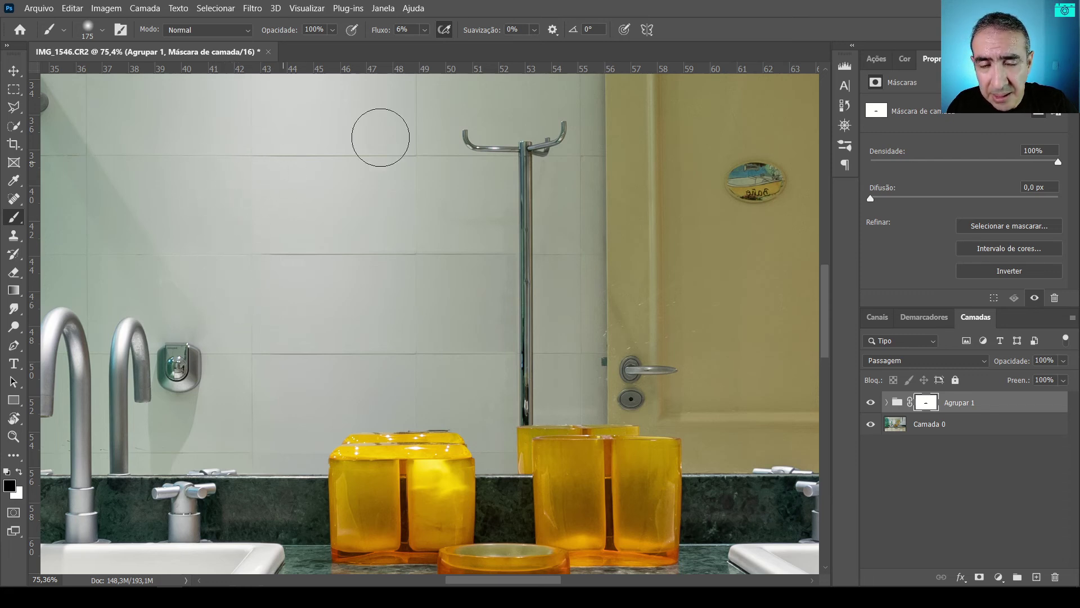
Step: Compare the retouched mirror with the original by hiding and showing Agrupar 1
left_click(871, 406)
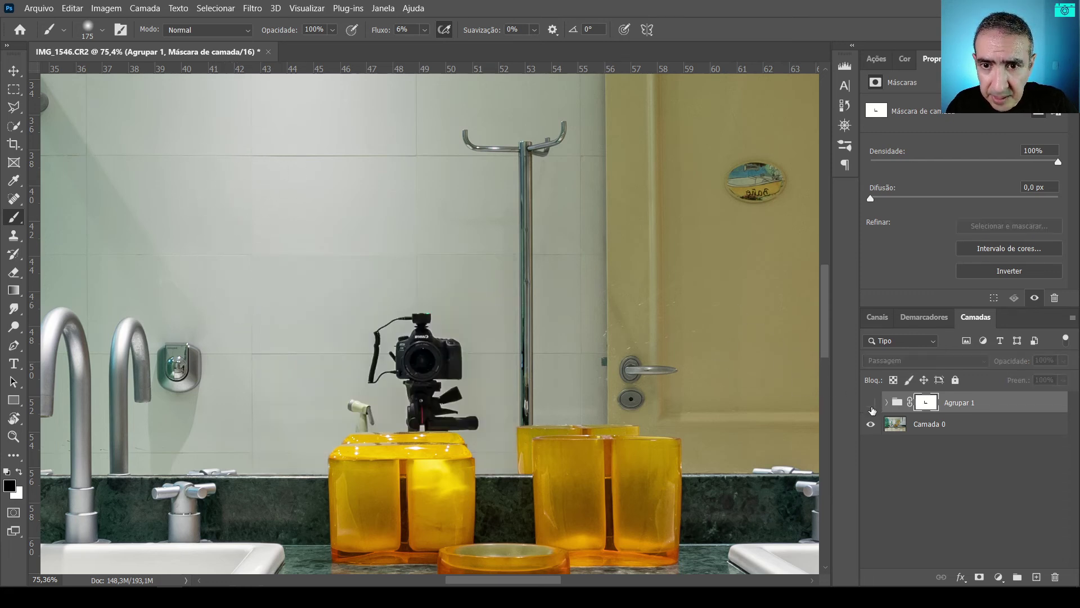
left_click(871, 403)
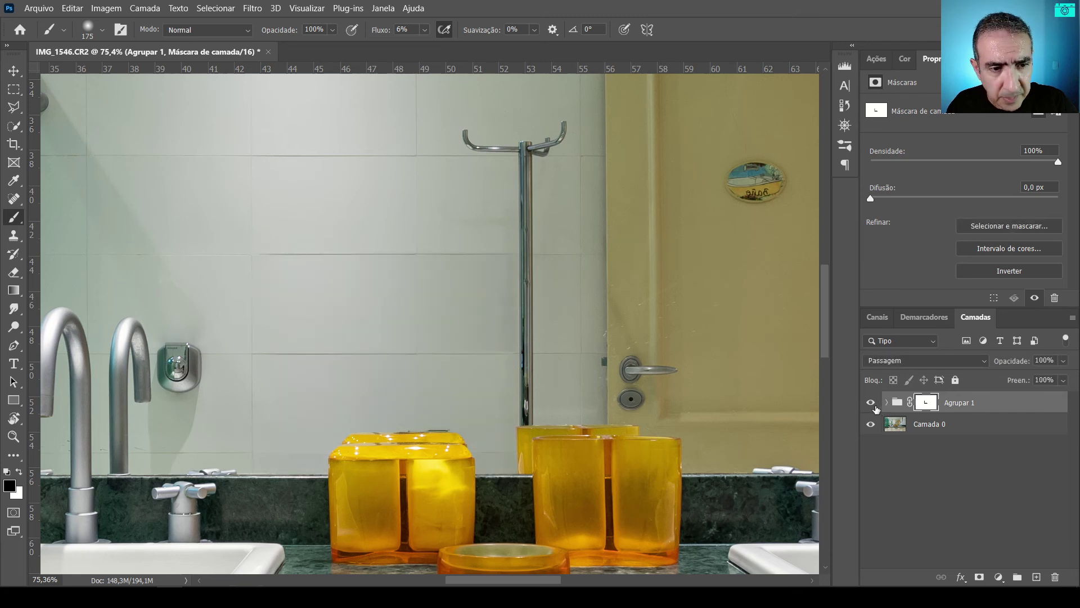
left_click(873, 405)
left_click(873, 407)
left_click(874, 408)
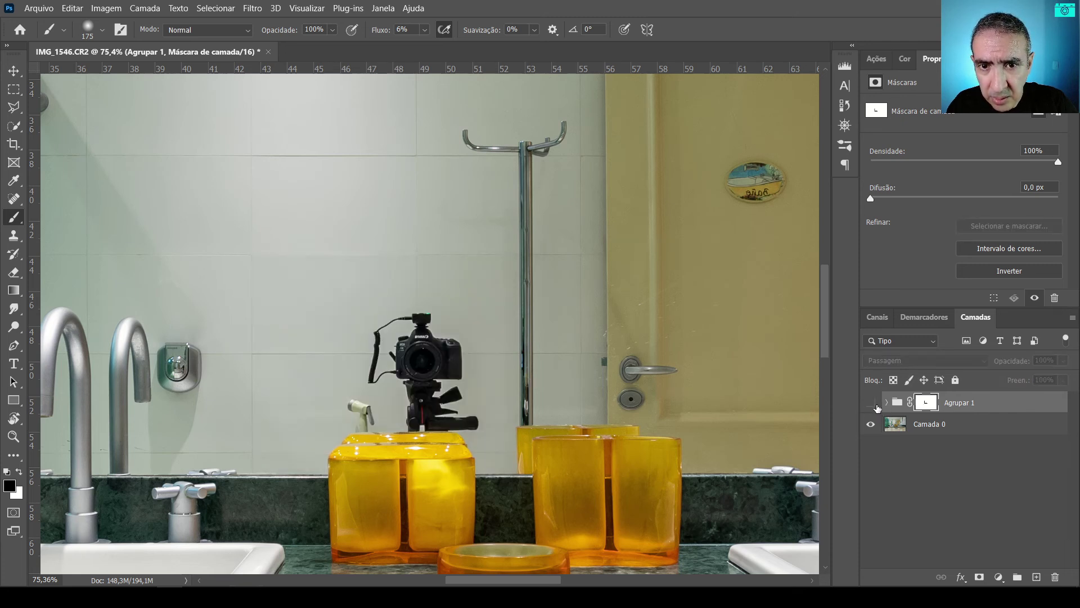
left_click(876, 407)
left_click(879, 407)
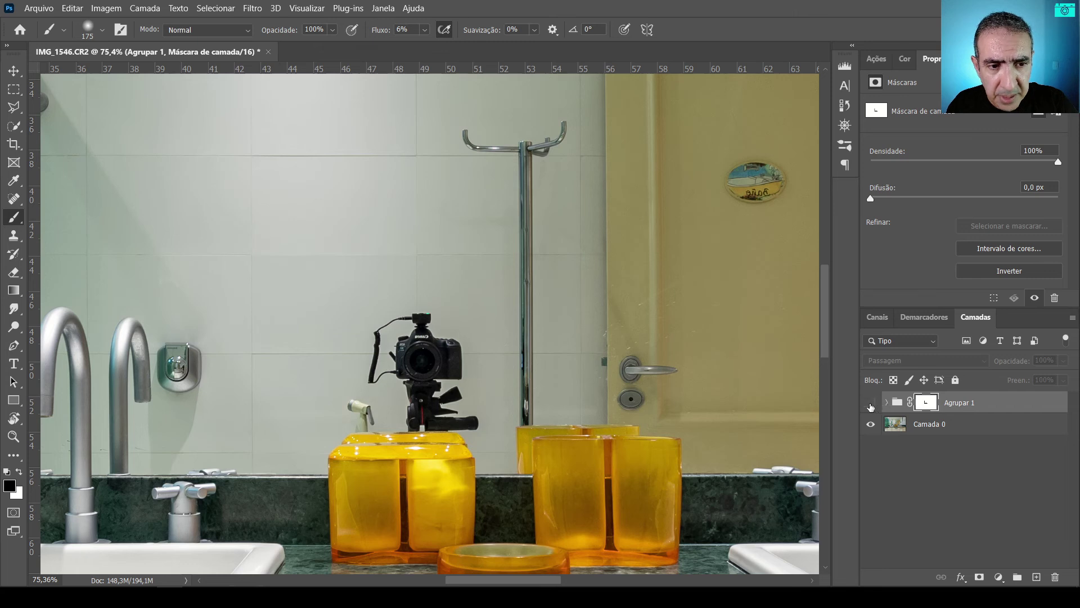
left_click(871, 407)
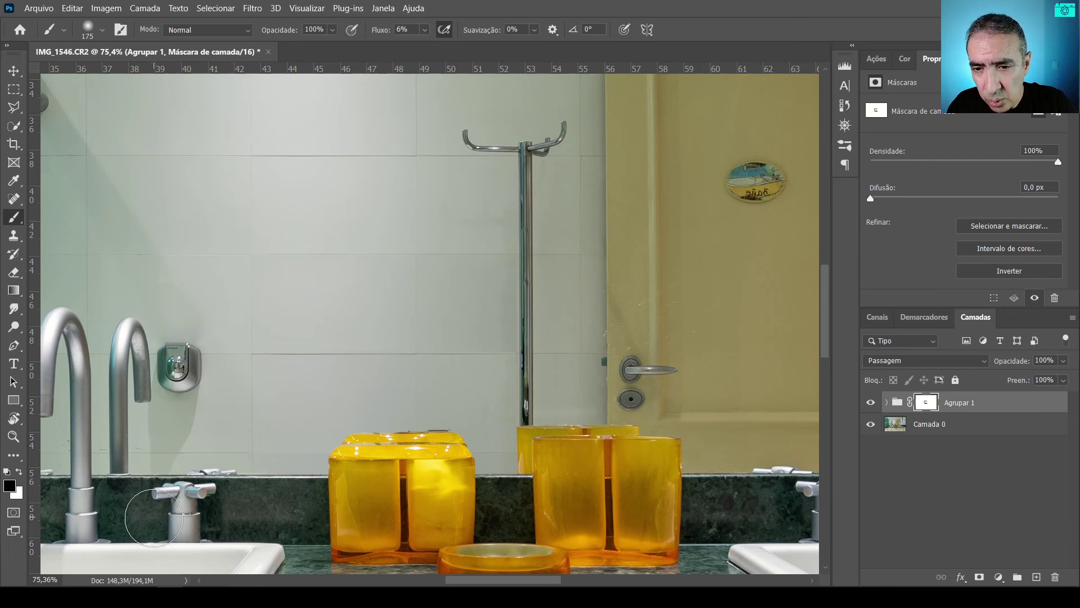
Step: Recheck the blended patch edges with Agrupar 1 hidden and shown, and inspect the result across the whole photo
left_click(871, 404)
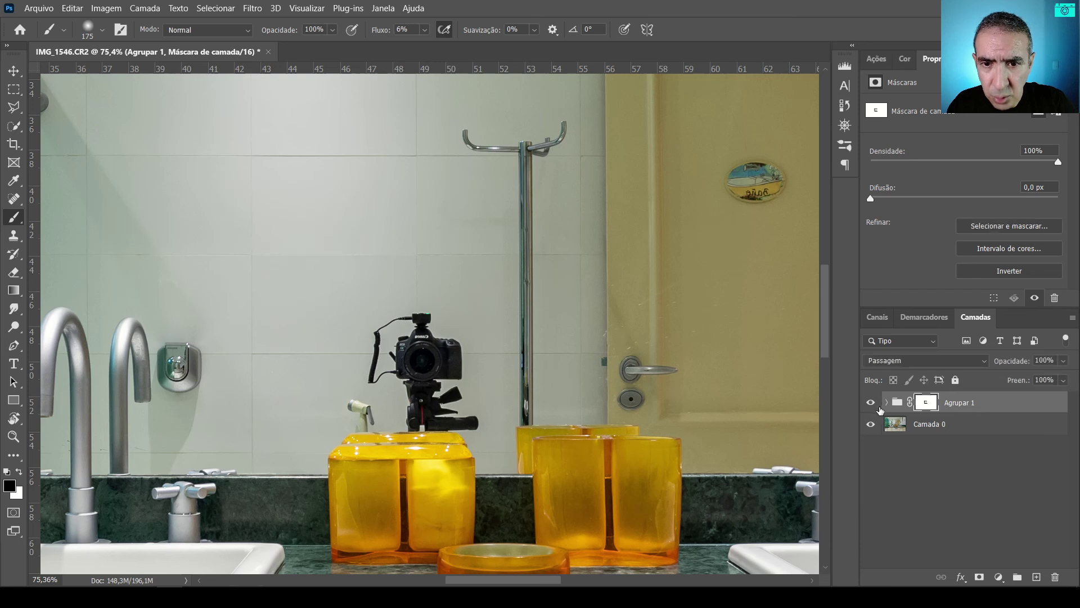
left_click(872, 404)
left_click(870, 404)
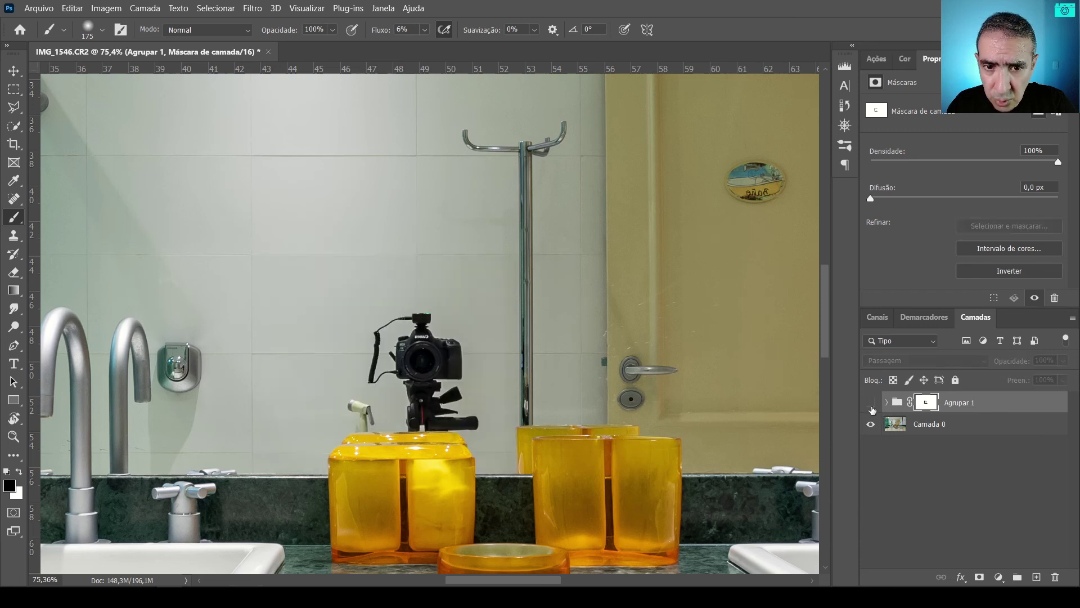
left_click(875, 404)
left_click(870, 404)
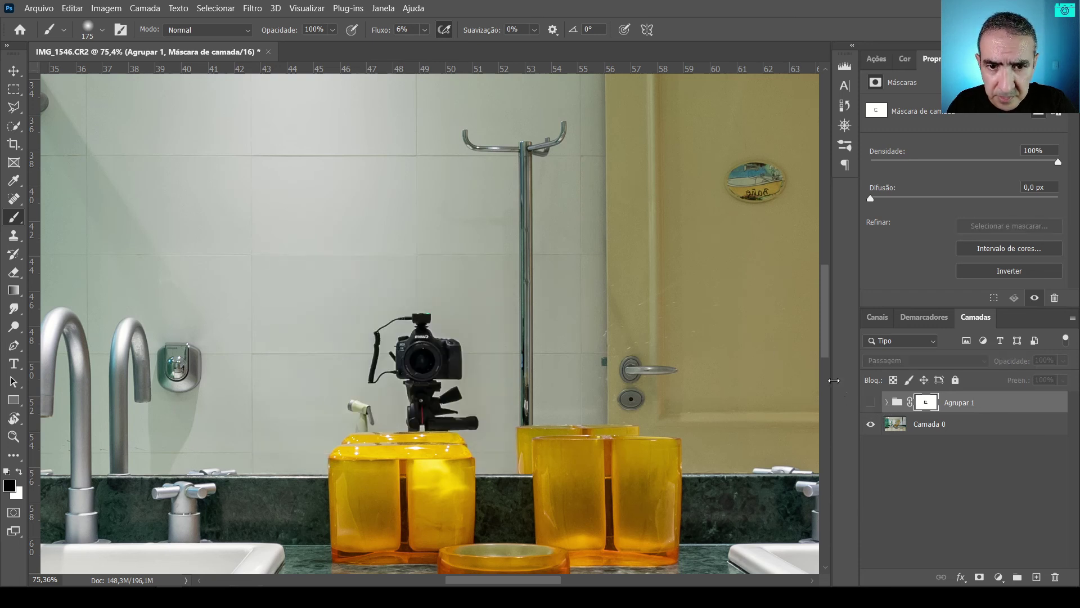
left_click(871, 402)
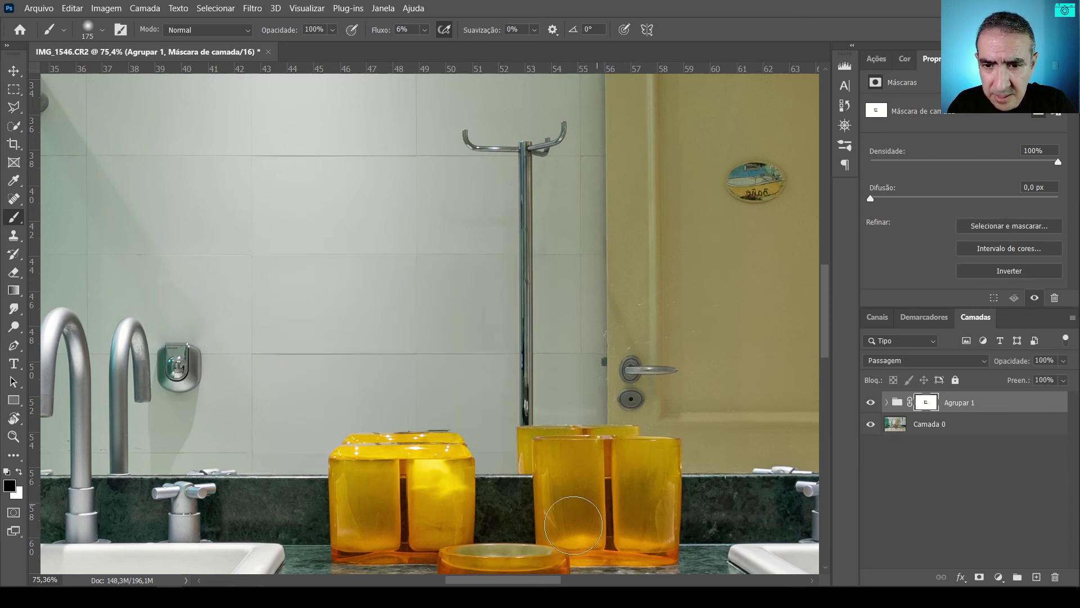
left_click(874, 402)
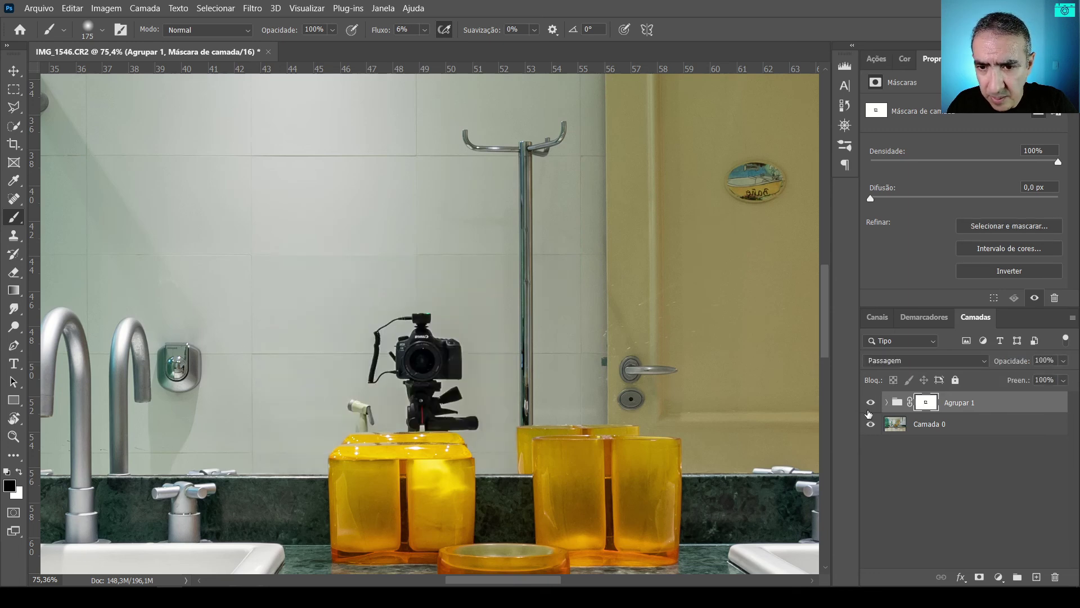
left_click(873, 403)
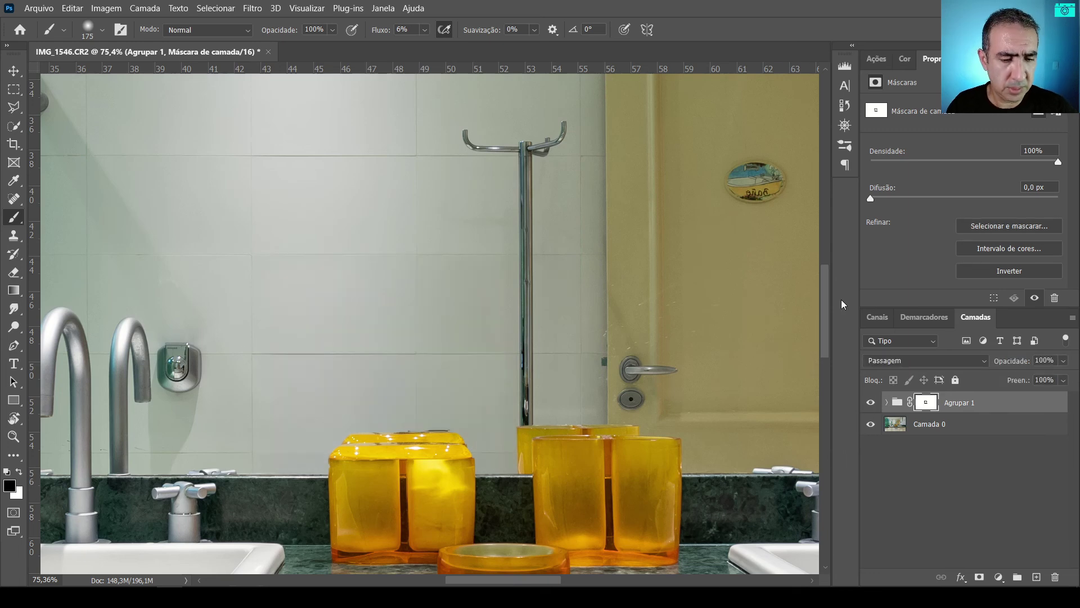
key("ctrl+0")
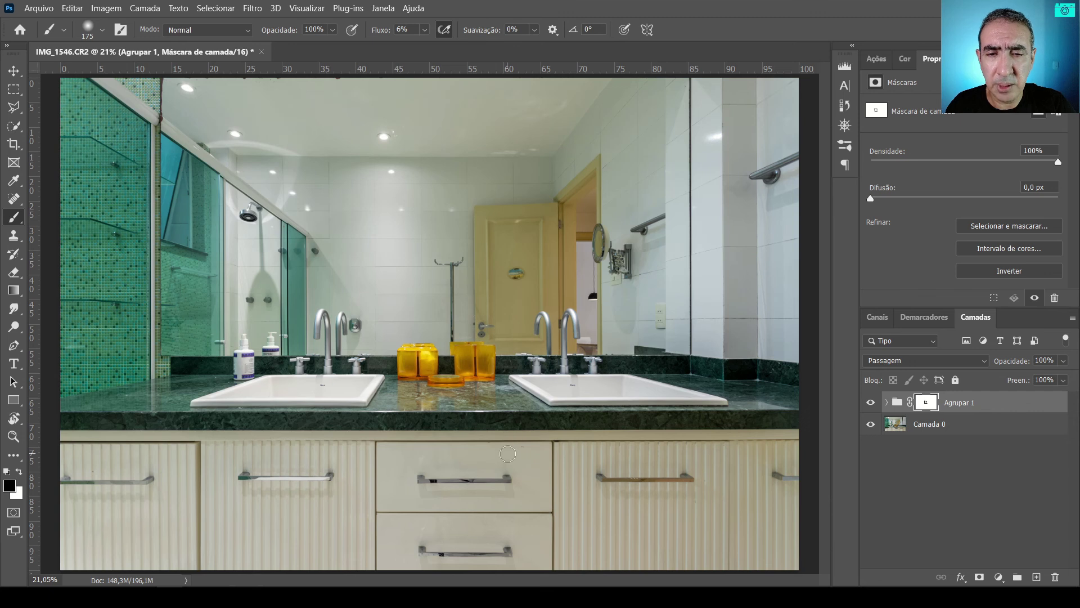